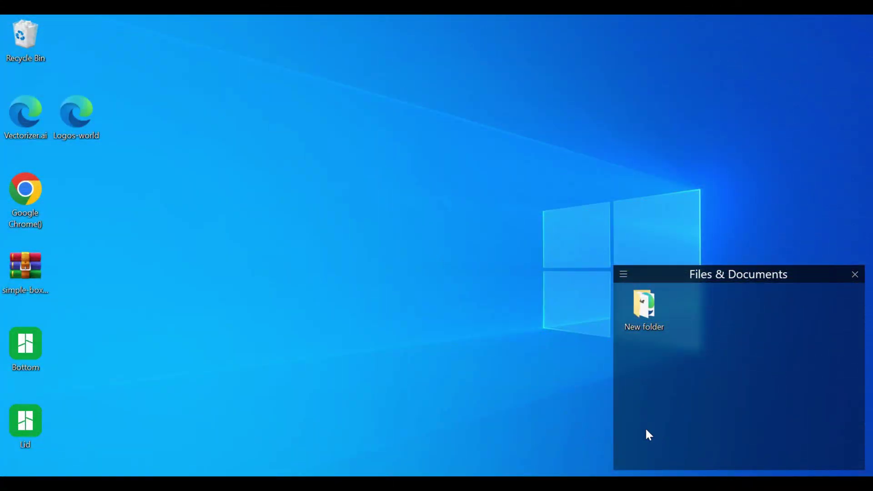
Collapse the Files & Documents desktop fence so only the desktop shortcuts show
double_click(354, 406)
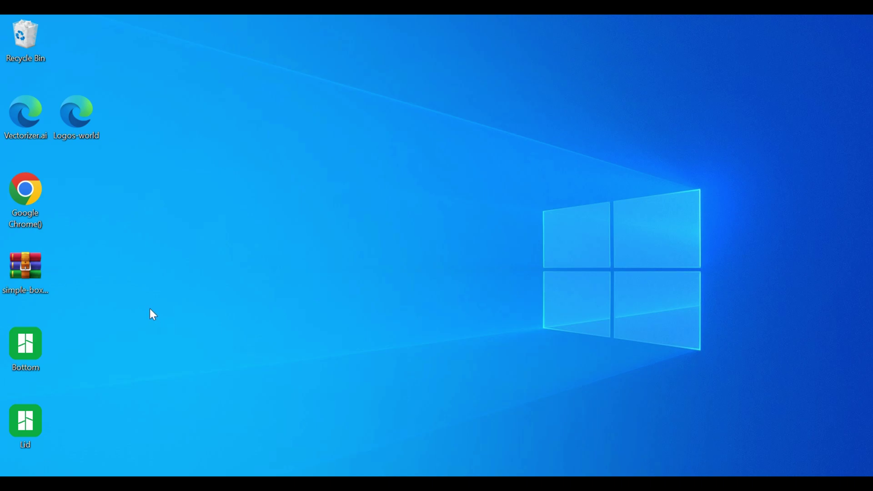
Download the 2048×2048 black BMW logo from Logos-World as BMW-Logo-PNG14.png
double_click(87, 109)
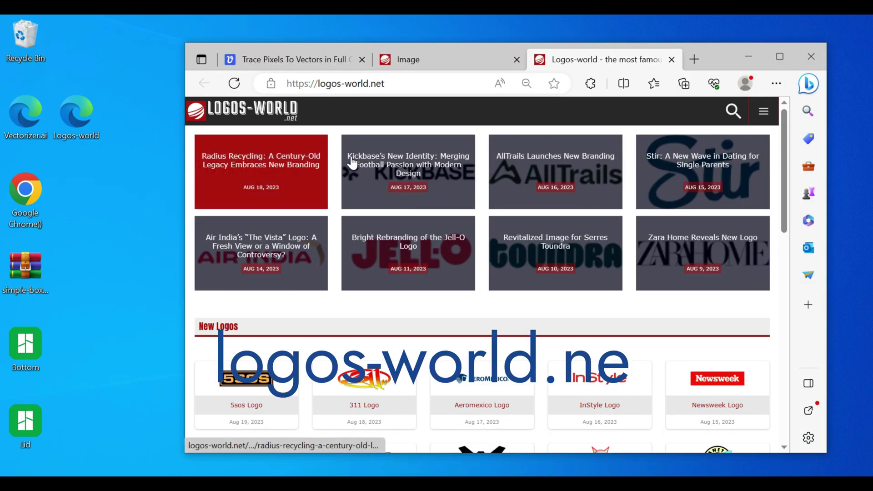
double_click(719, 59)
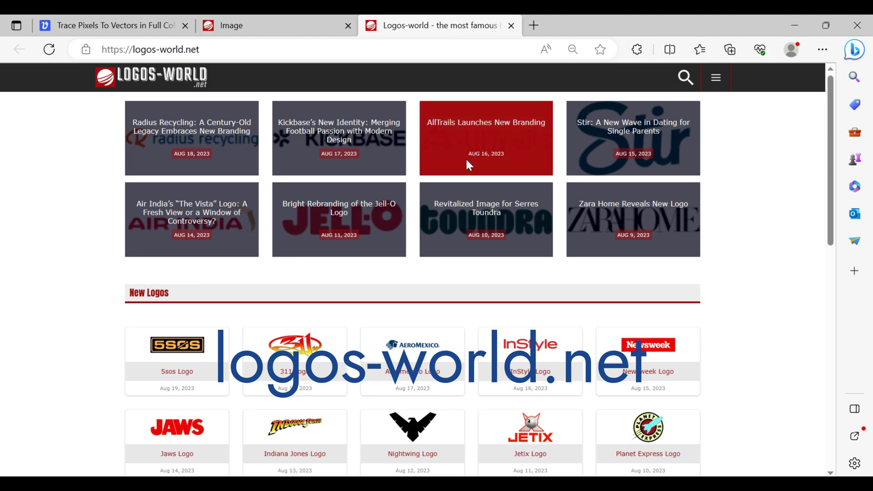
left_click(267, 22)
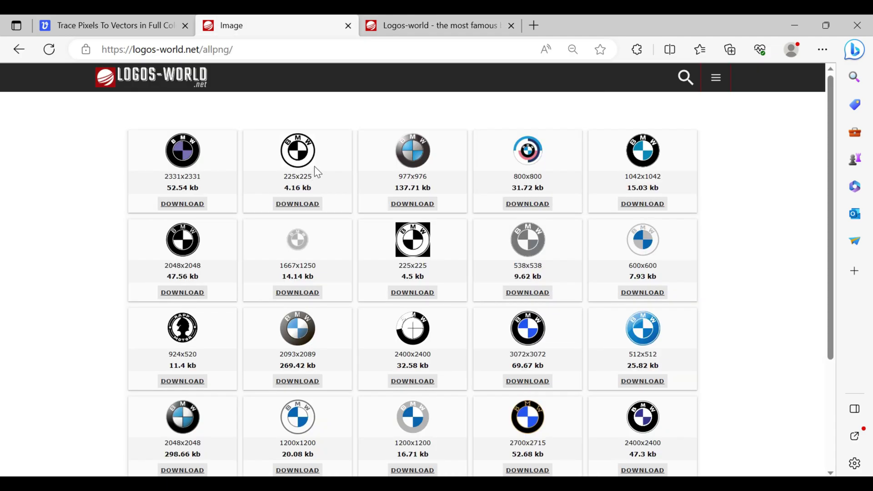
scroll(314, 168, "down", 1)
scroll(273, 227, "up", 1)
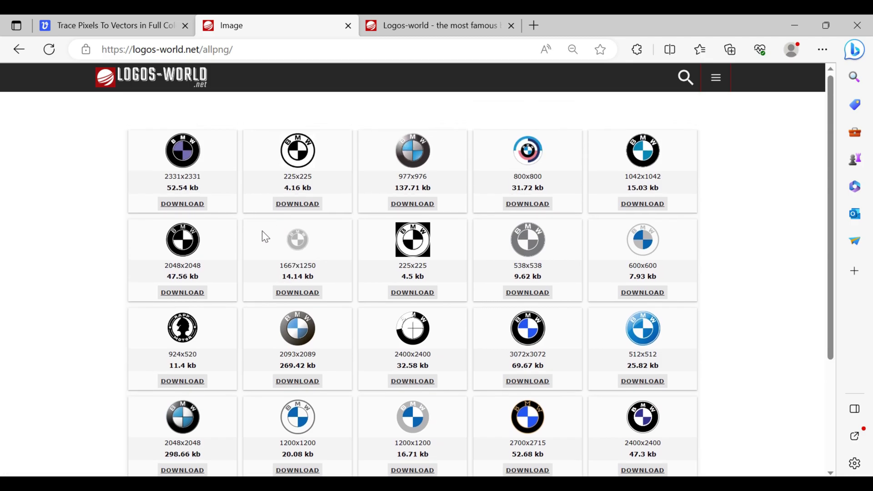
left_click(183, 293)
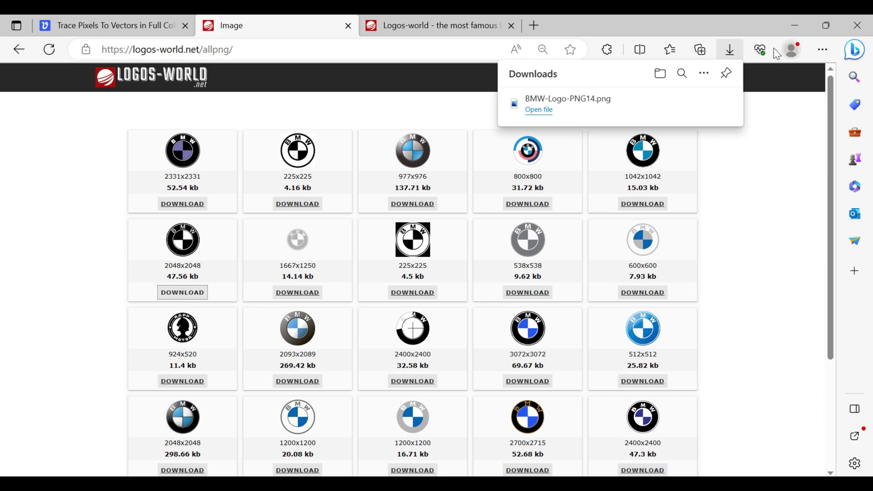
Drop BMW-Logo-PNG14.png from the desktop into Vectorizer.AI and maximize the browser
double_click(664, 20)
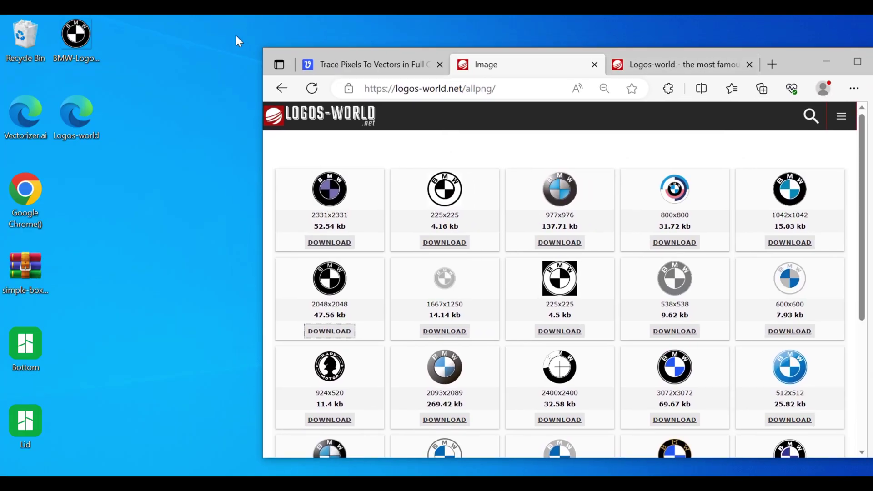
left_click(361, 66)
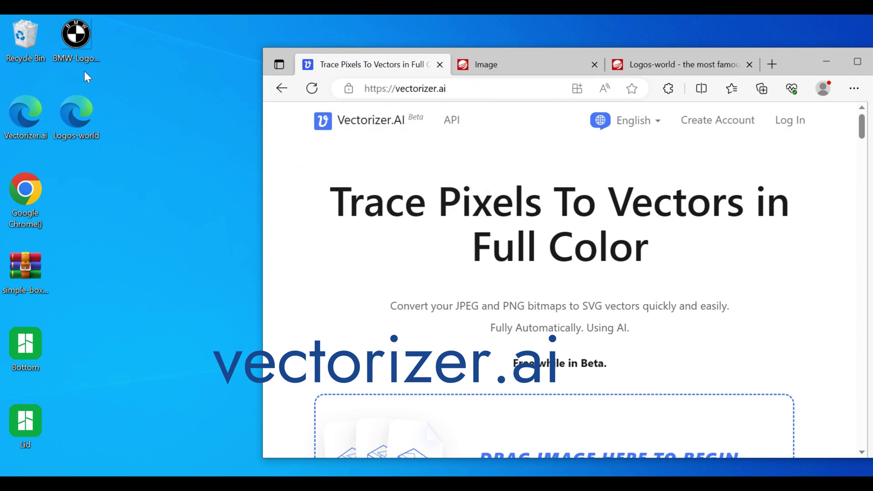
left_click_drag(75, 39, 445, 371)
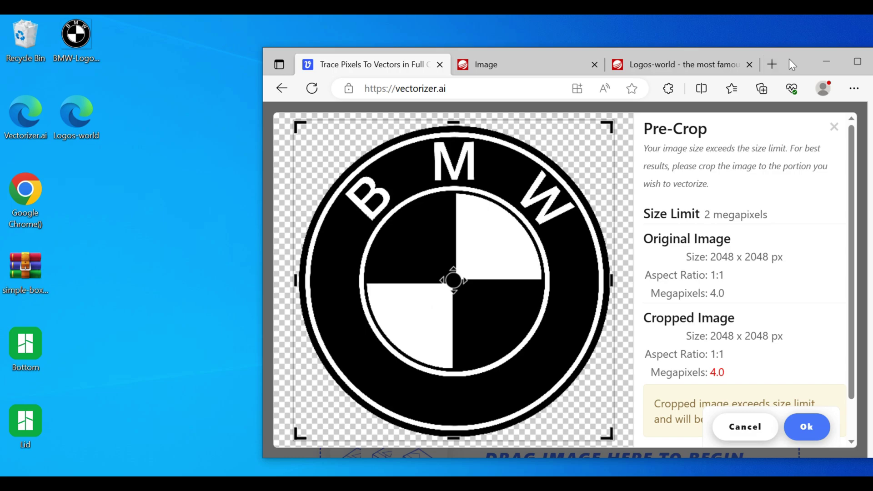
left_click_drag(789, 59, 651, 40)
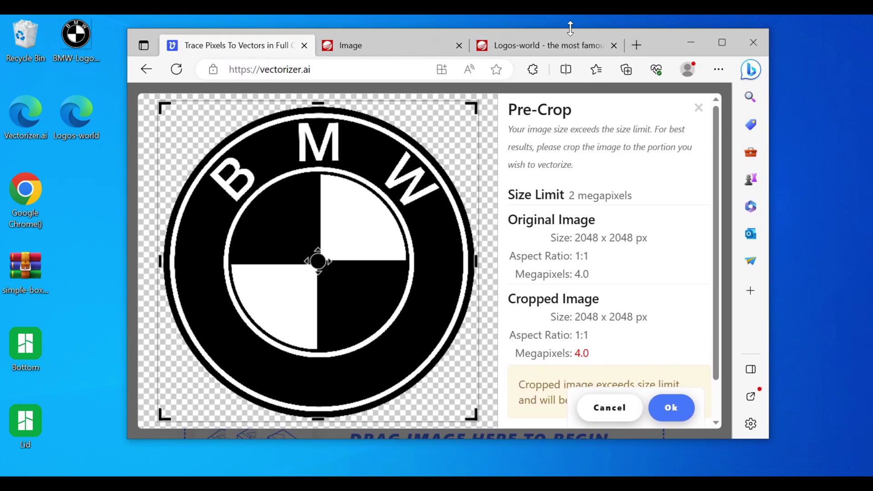
double_click(659, 43)
Accept the pre-crop, vectorize the logo, and download it in SVG format as BMW-Logo-PNG14.svg
left_click(775, 447)
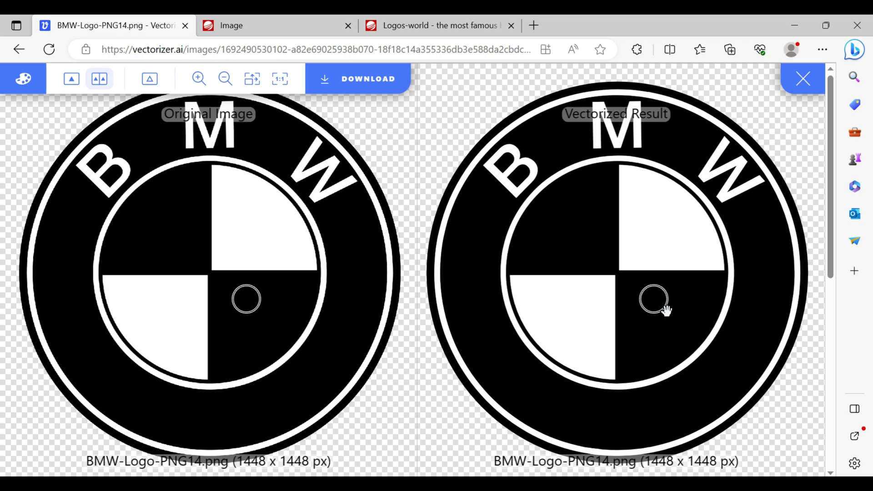
left_click(369, 84)
scroll(352, 182, "down", 1)
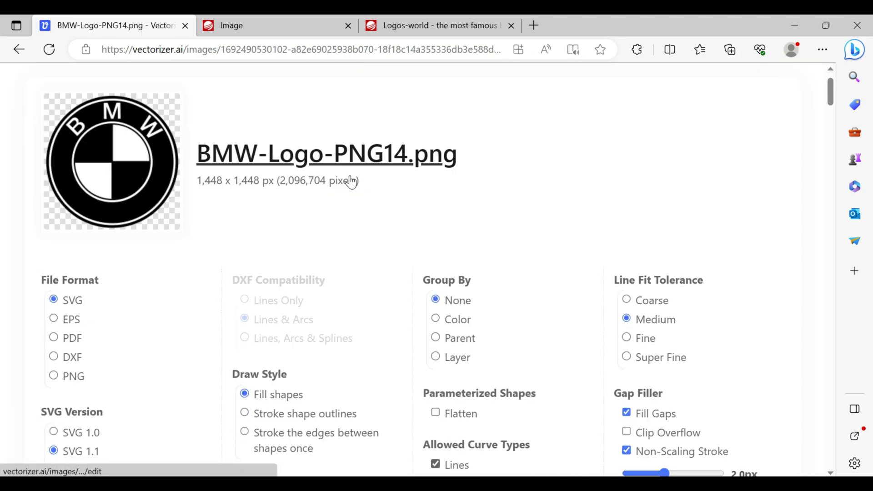
scroll(352, 182, "down", 2)
scroll(326, 181, "down", 3)
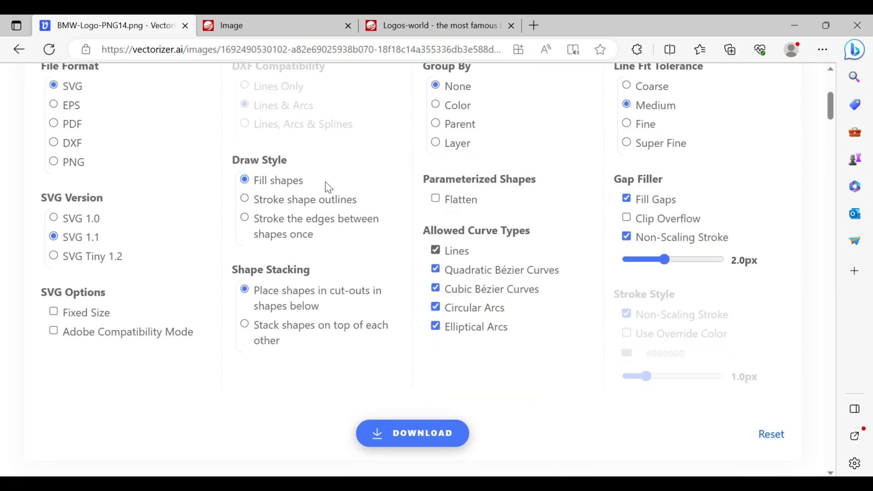
scroll(326, 183, "down", 3)
left_click(412, 314)
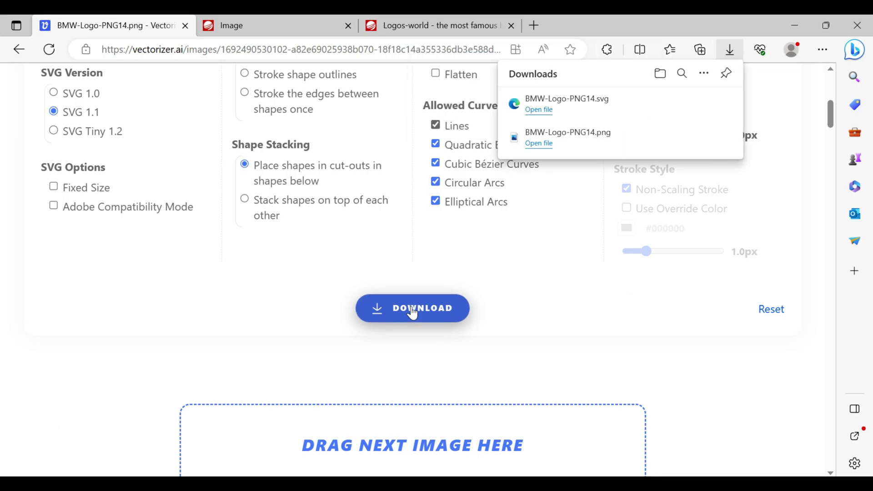
Import BMW-Logo-PNG14.svg from the desktop onto the Bambu Studio build plate
left_click(797, 20)
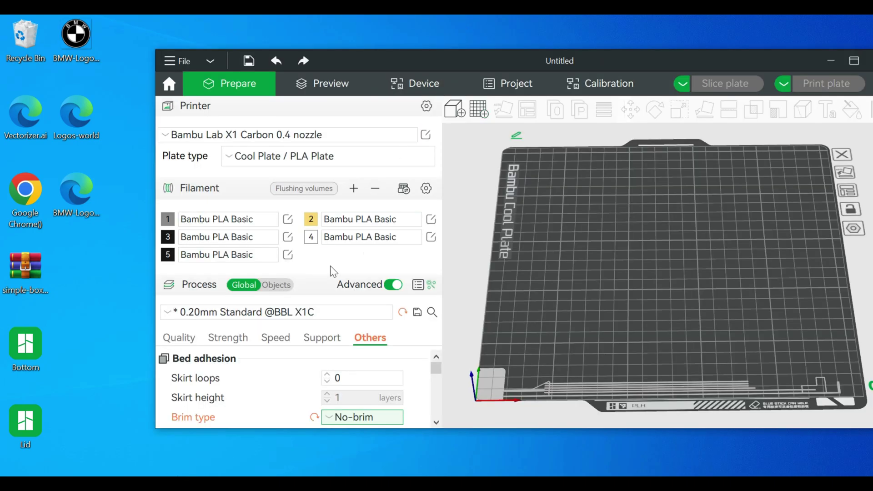
left_click(277, 284)
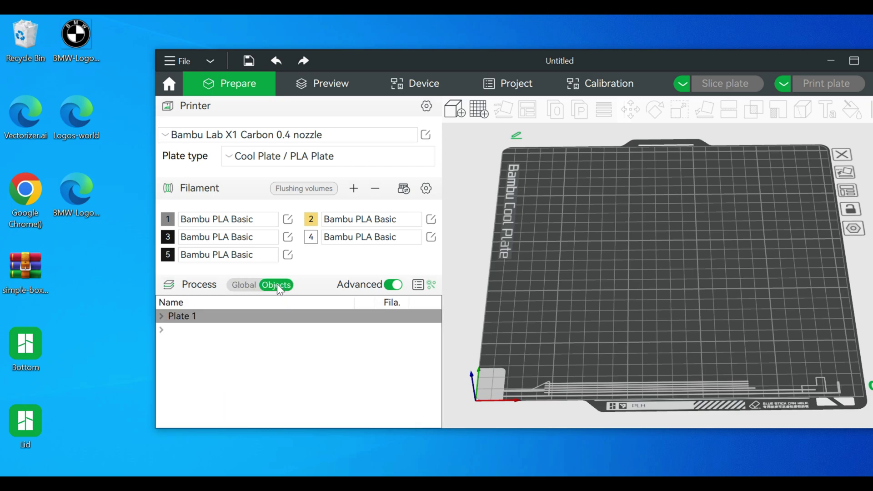
left_click(83, 189)
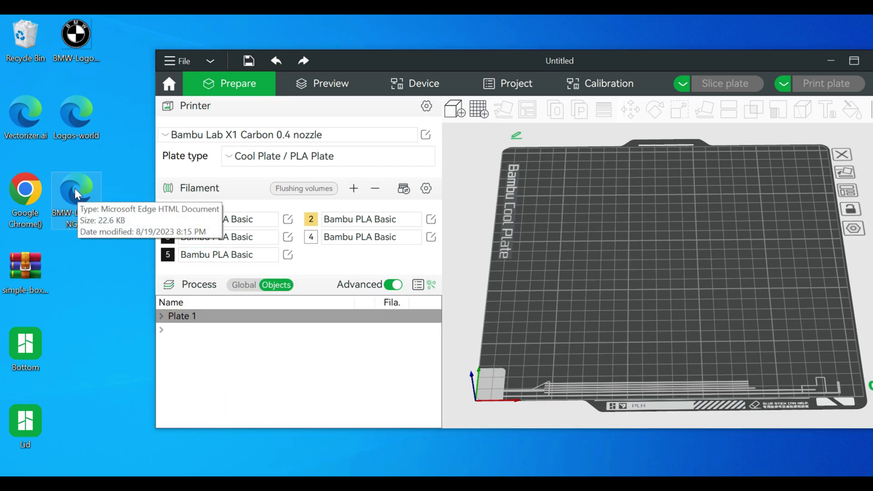
left_click_drag(83, 195, 582, 241)
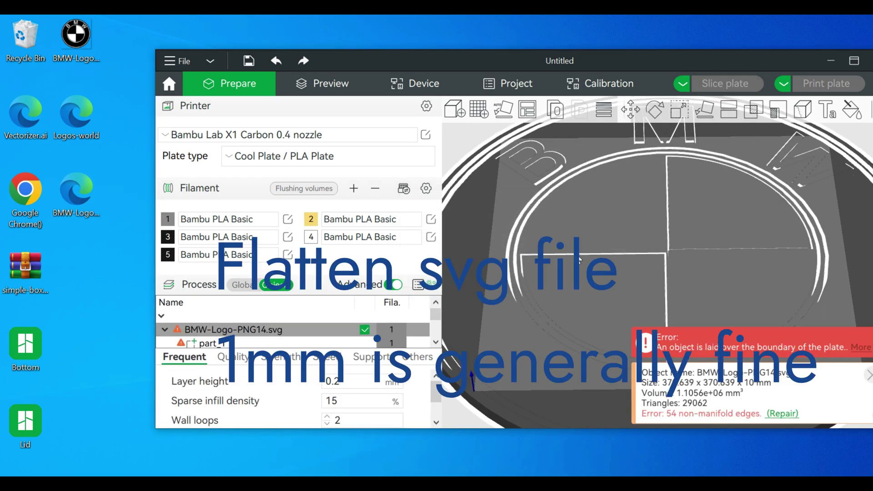
Scale the logo down to 46.78% so it measures 173.38 mm across
scroll(580, 260, "down", 5)
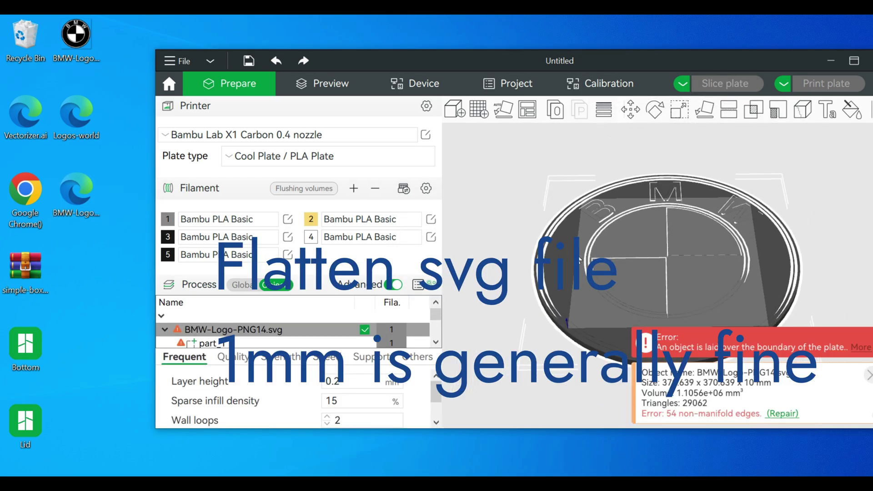
left_click(679, 110)
left_click_drag(549, 181, 597, 231)
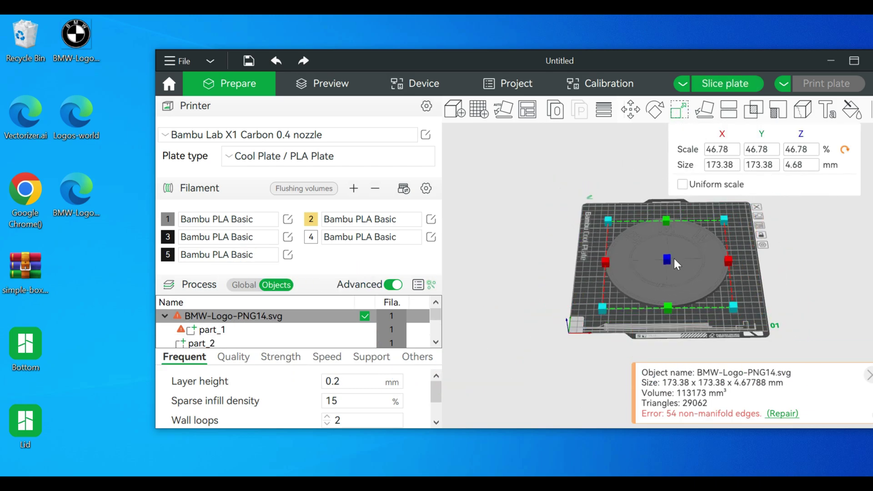
left_click_drag(642, 60, 562, 51)
scroll(727, 272, "up", 5)
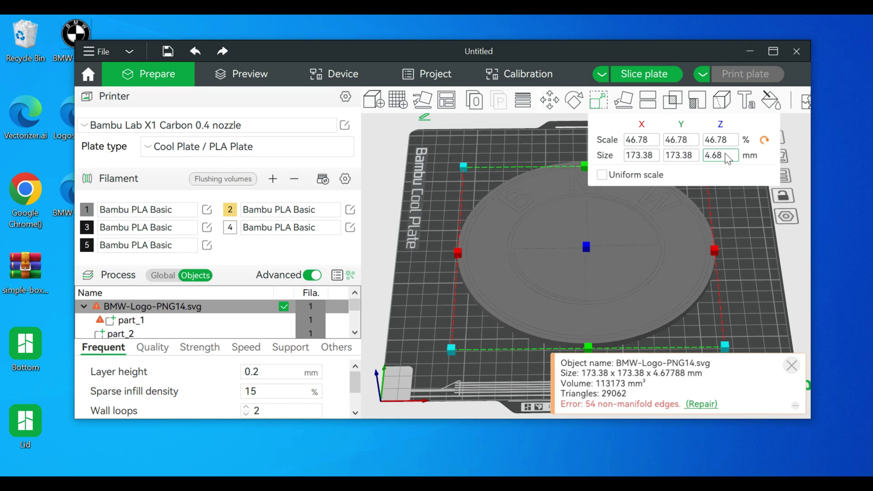
left_click_drag(586, 249, 584, 281)
left_click_drag(588, 249, 586, 249)
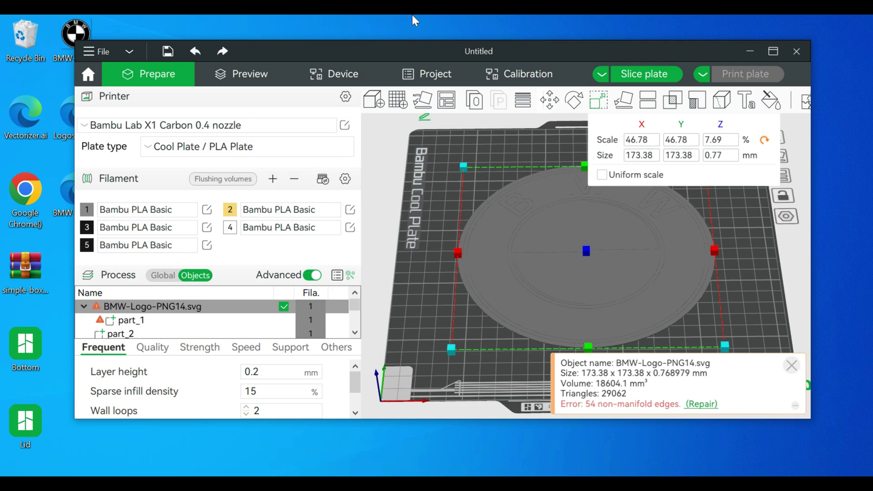
double_click(407, 53)
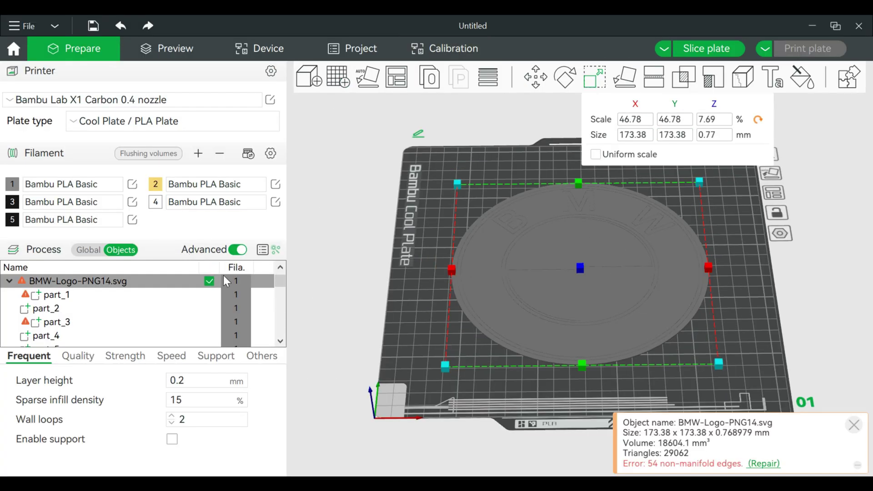
left_click(93, 250)
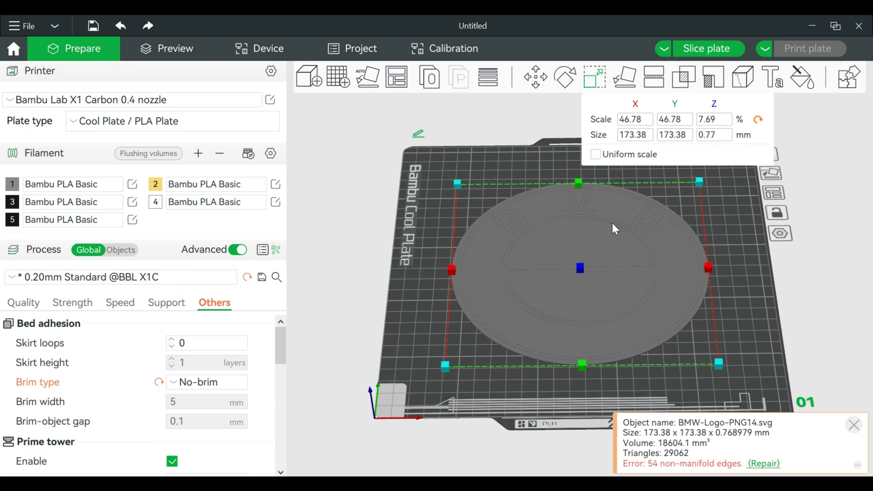
Set the logo's Z size to 1 mm
left_click(708, 137)
type("1")
key("Return")
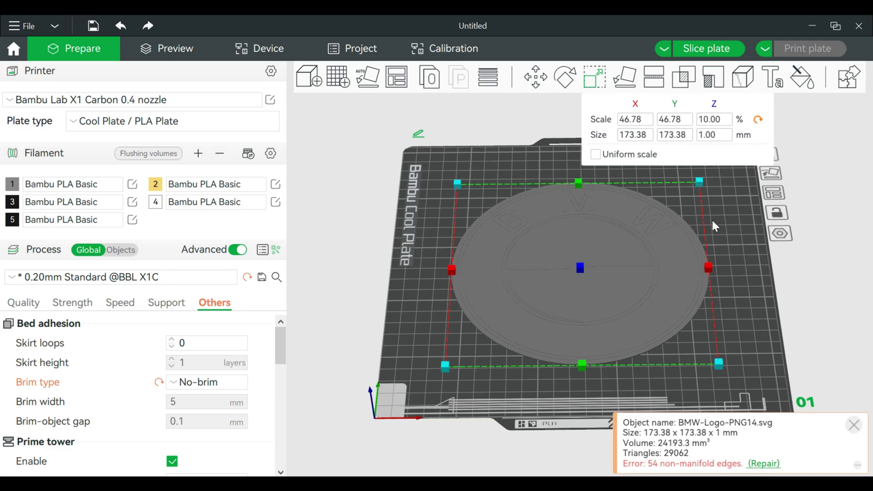
left_click_drag(591, 29, 537, 42)
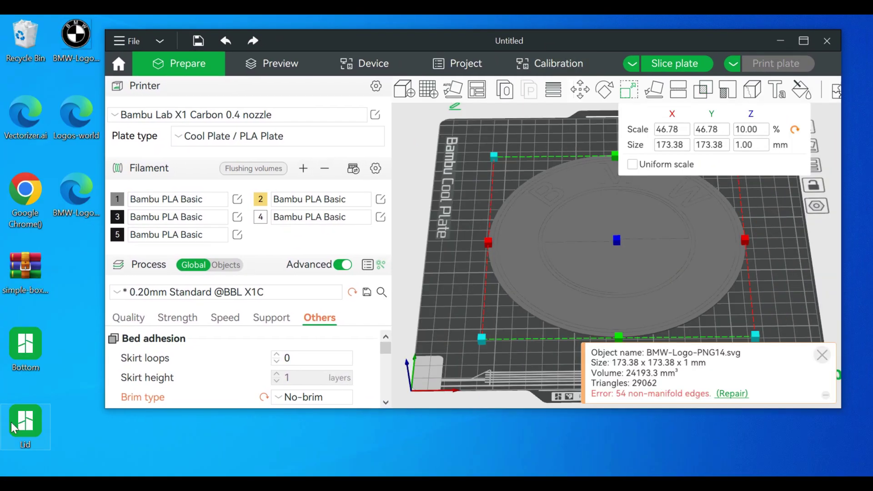
Import the Lid model and move it over the round BMW logo on the plate
left_click_drag(25, 423, 646, 205)
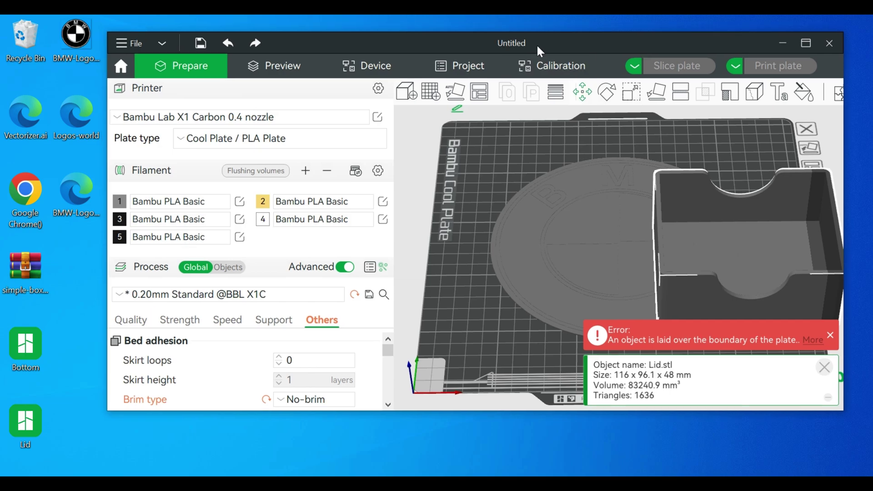
double_click(536, 44)
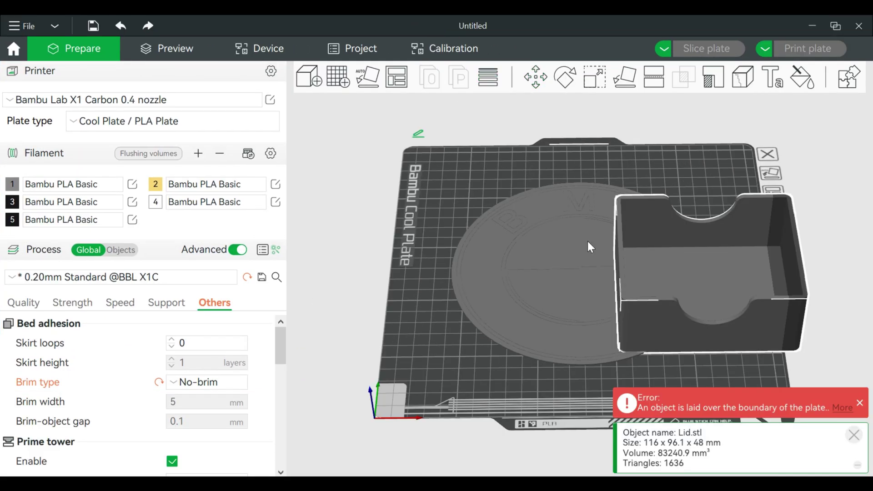
left_click_drag(647, 285, 556, 284)
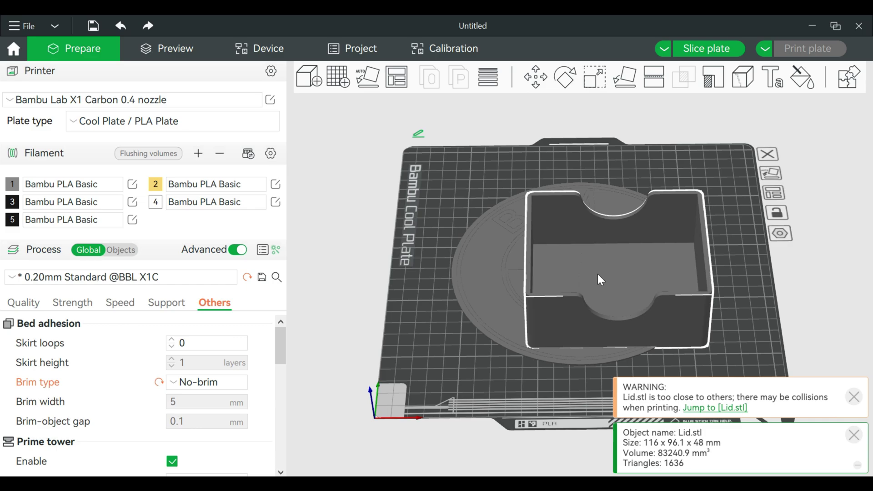
left_click_drag(597, 274, 585, 261)
left_click(586, 350)
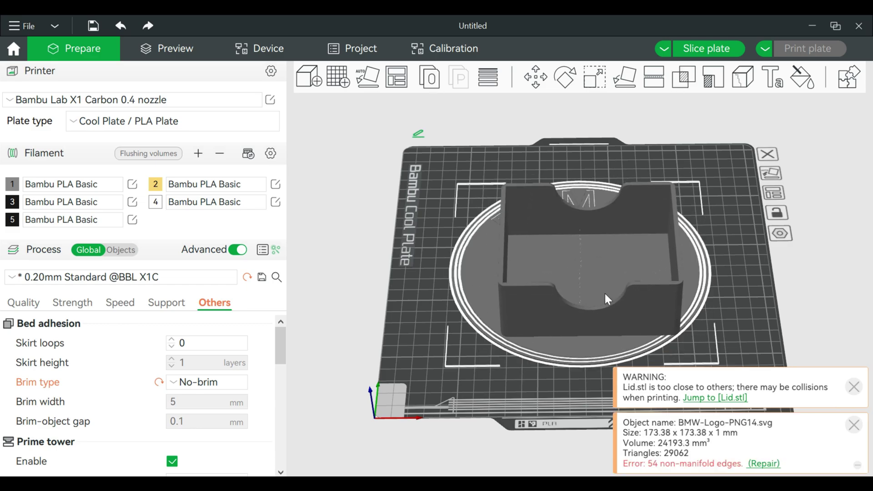
left_click(575, 258)
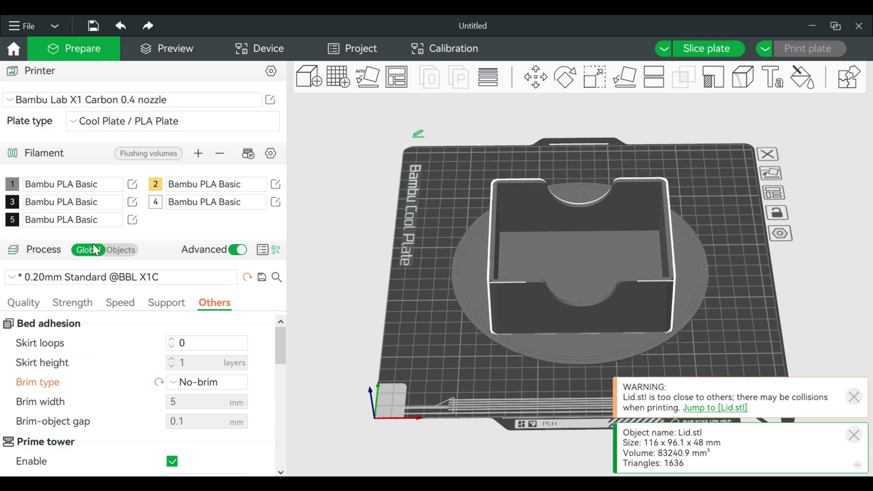
Change the BMW logo object and all its parts to filament 3
left_click(121, 250)
right_click(584, 348)
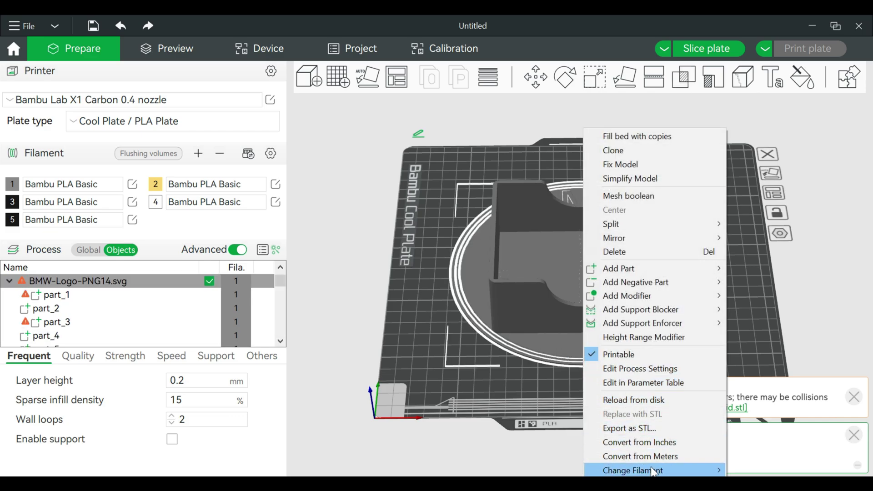
mouse_move(654, 471)
left_click(743, 436)
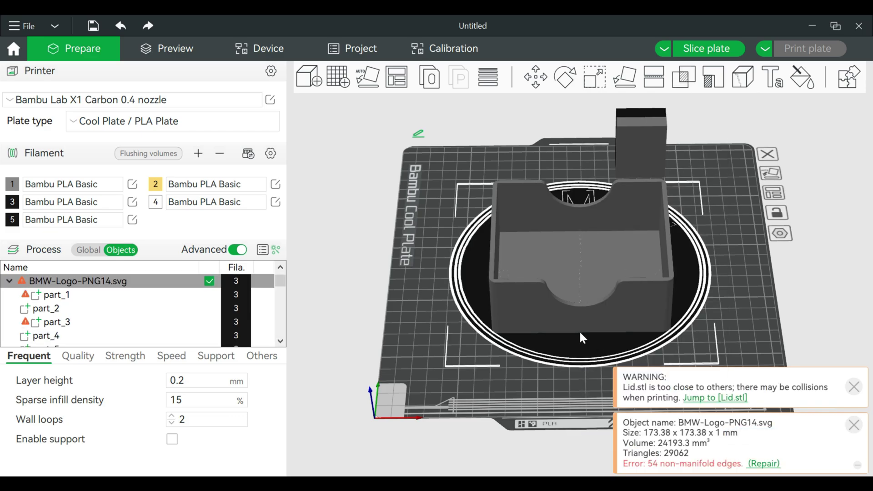
left_click_drag(538, 398, 539, 407)
left_click_drag(563, 371, 557, 369)
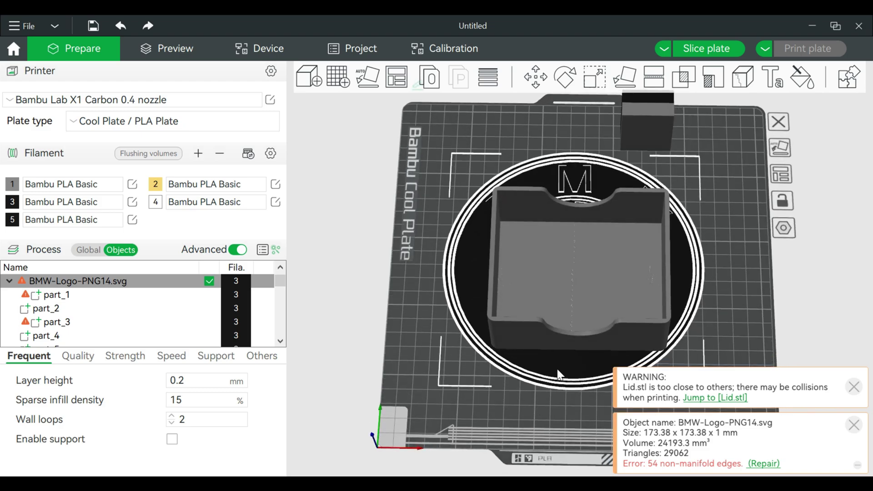
Scale the BMW logo disc down to about 64.6 mm across
left_click(594, 76)
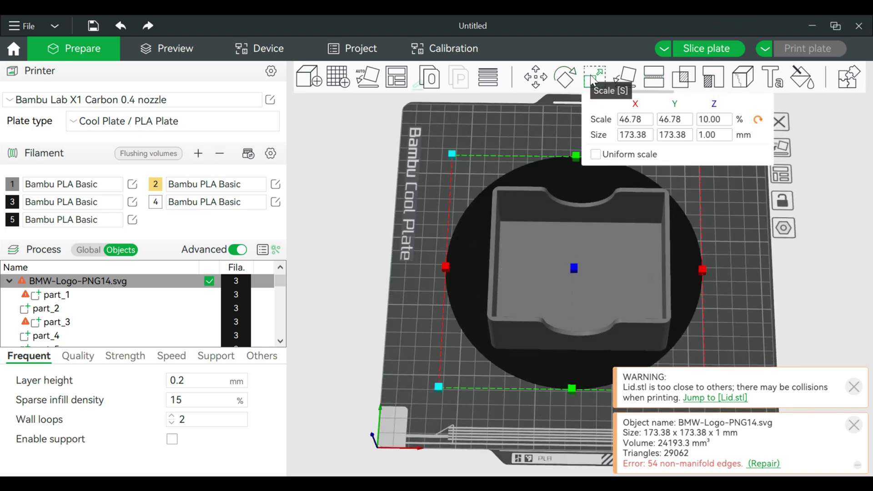
left_click_drag(453, 152, 536, 219)
key("3")
left_click_drag(528, 364, 581, 277)
left_click(593, 271)
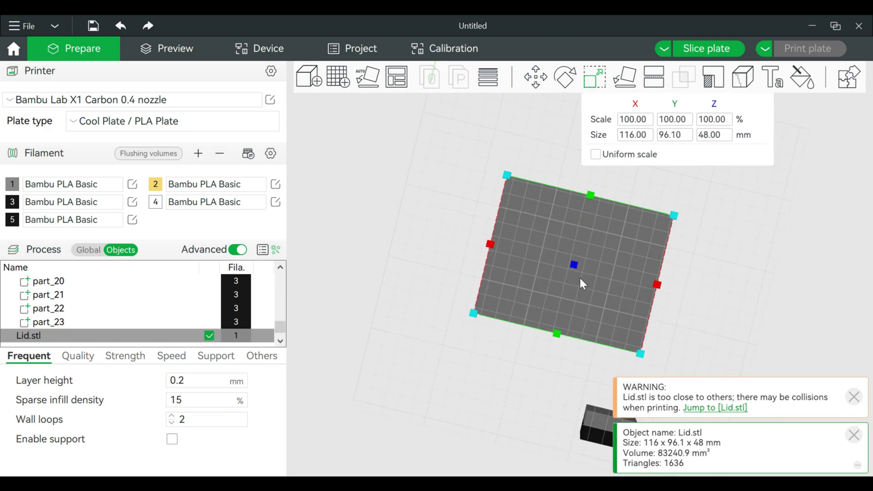
left_click(707, 229)
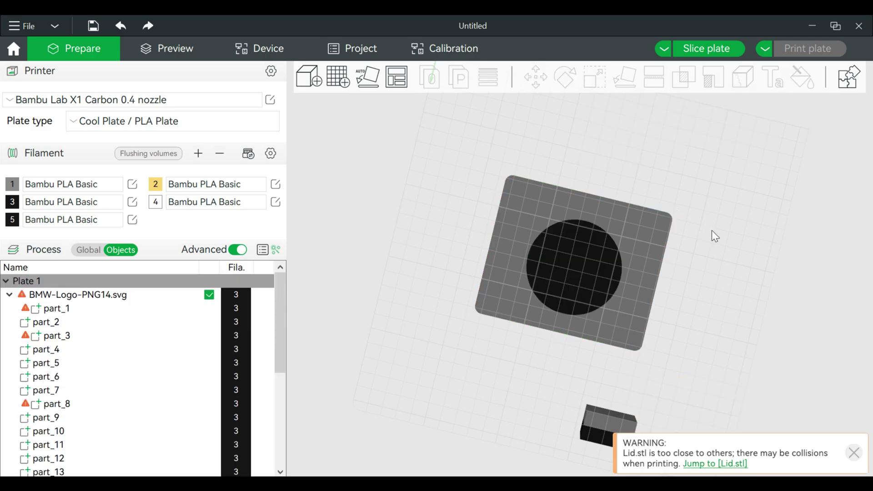
left_click_drag(711, 230, 703, 317)
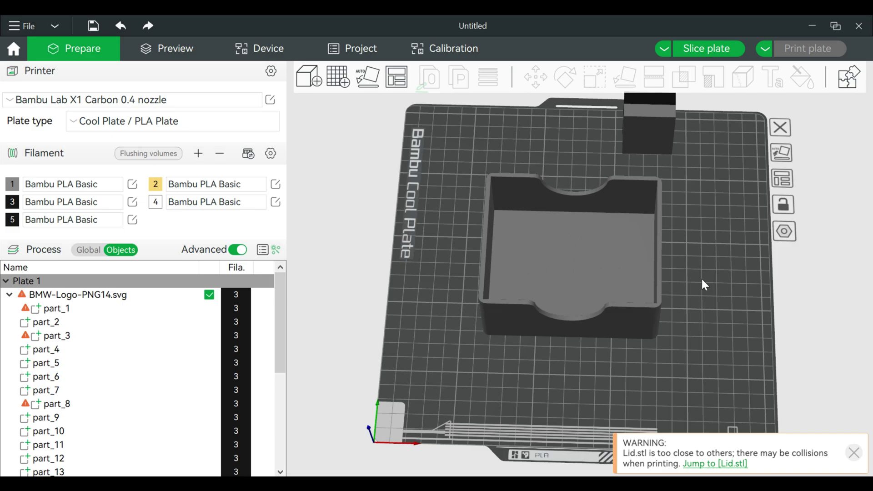
left_click_drag(702, 280, 700, 269)
Centre the lid box and then the logo disc on the plate
right_click(638, 248)
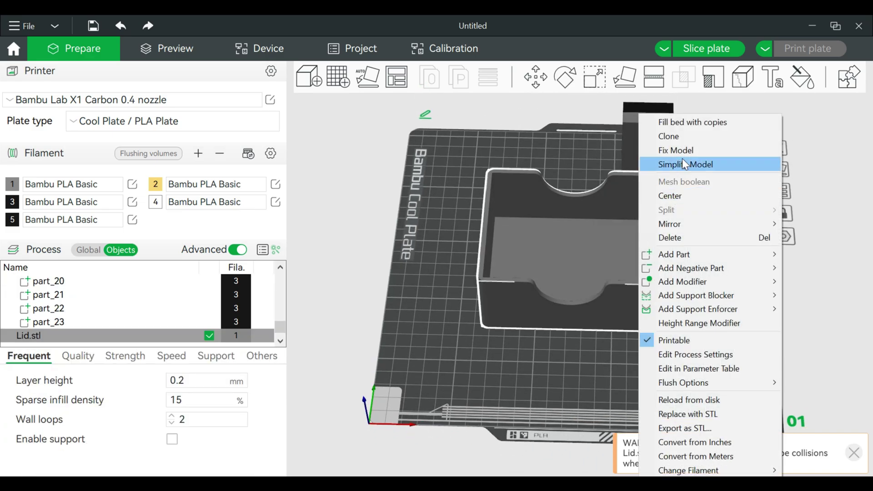
left_click(684, 196)
left_click_drag(703, 258, 773, 159)
right_click(558, 265)
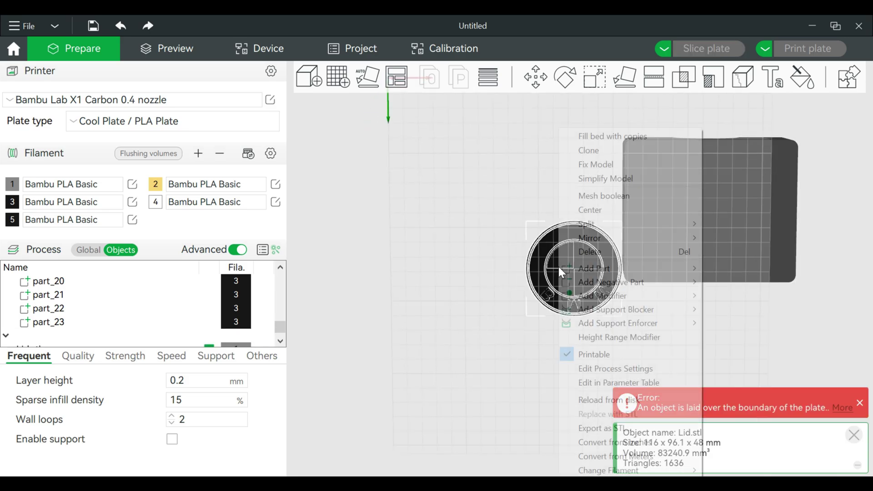
left_click(610, 210)
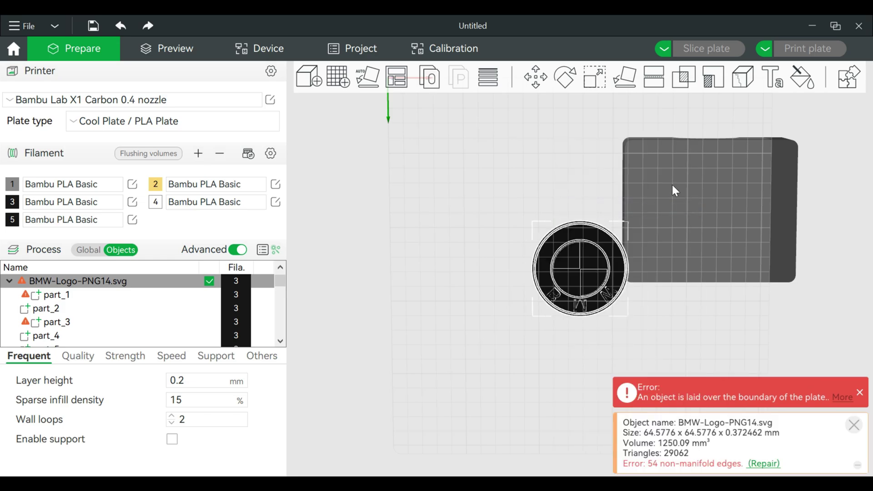
right_click(678, 186)
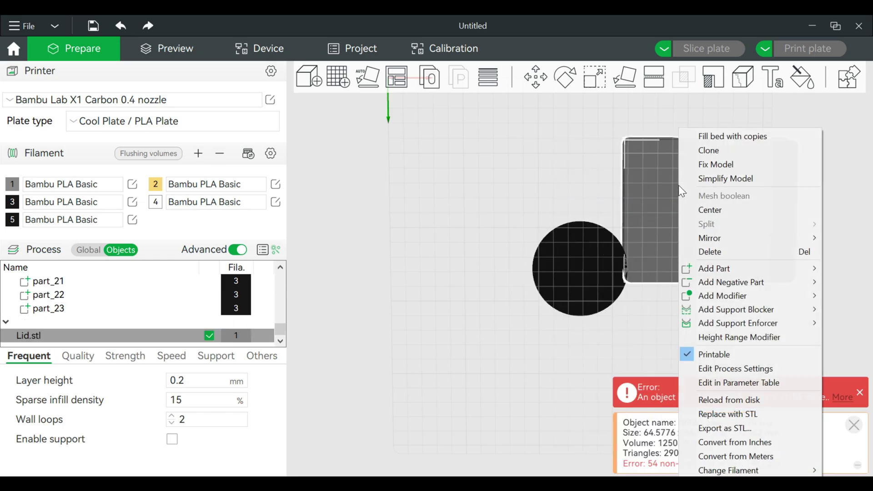
Centre the lid, drag it left of the plate, then select the logo disc
left_click(724, 209)
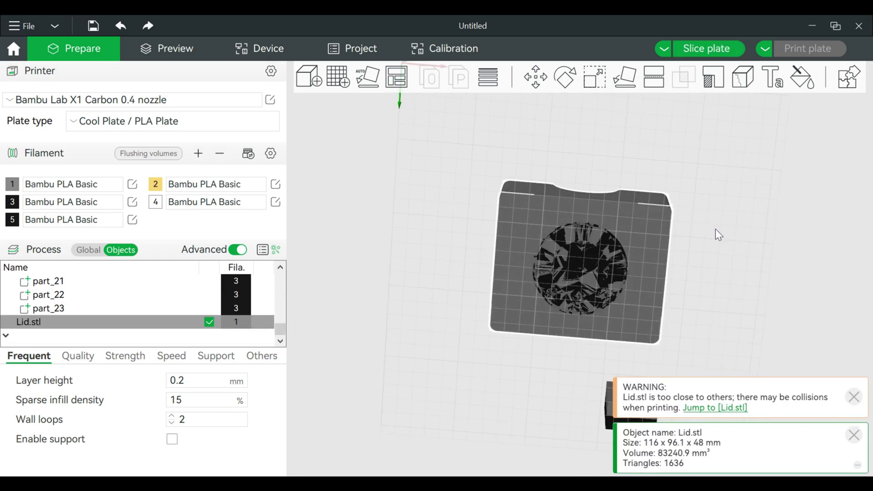
left_click_drag(715, 228, 705, 295)
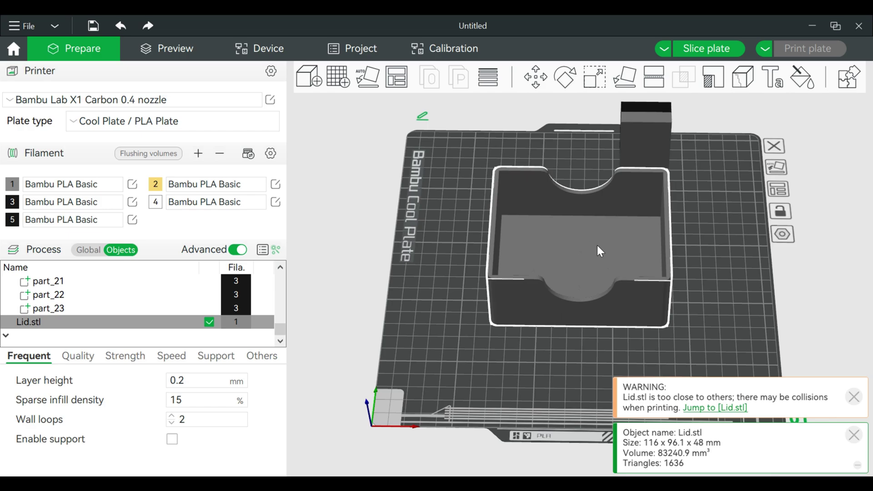
left_click_drag(596, 246, 430, 233)
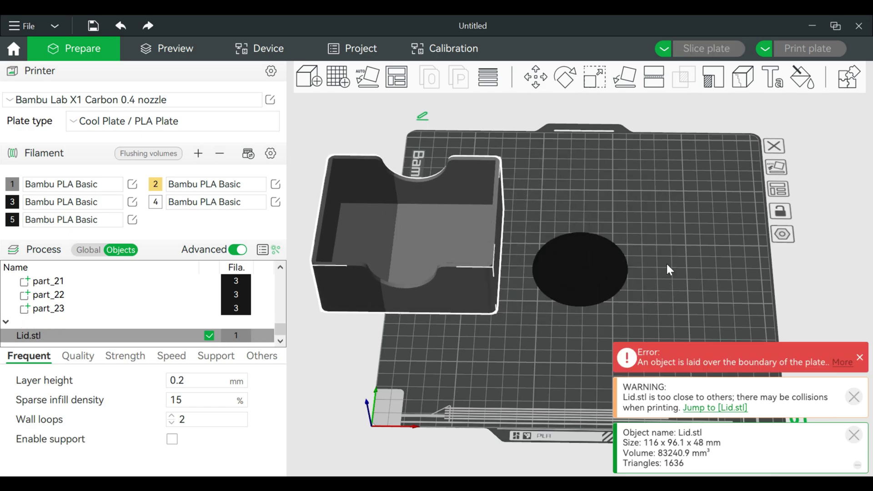
left_click(686, 278)
scroll(686, 278, "up", 6)
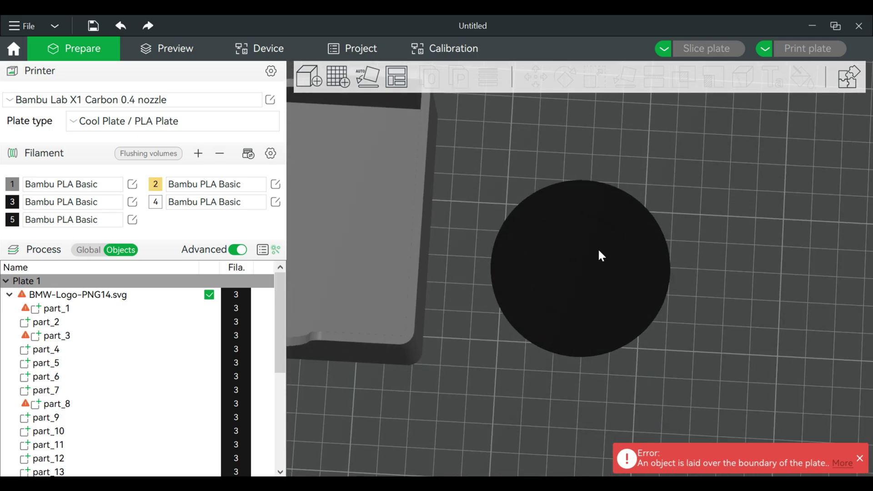
left_click(649, 233)
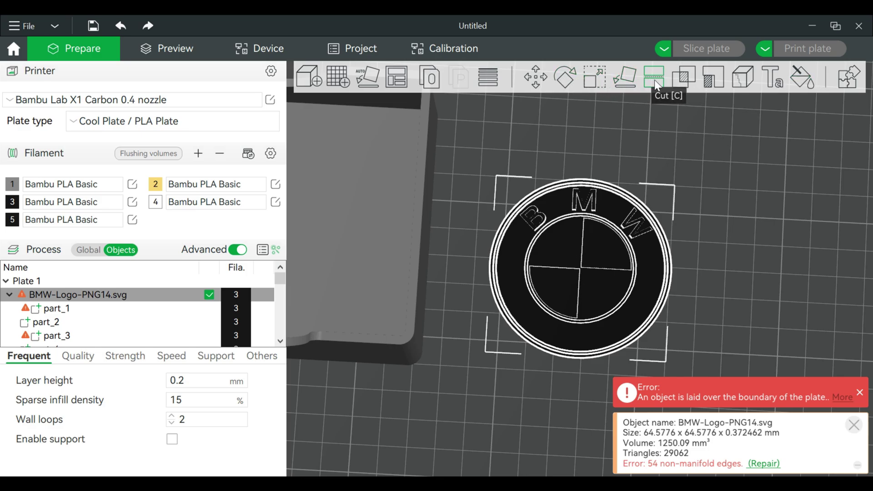
Smart-fill the B, M, W letters and the top-left and bottom-right quadrants with filament 4
left_click(806, 78)
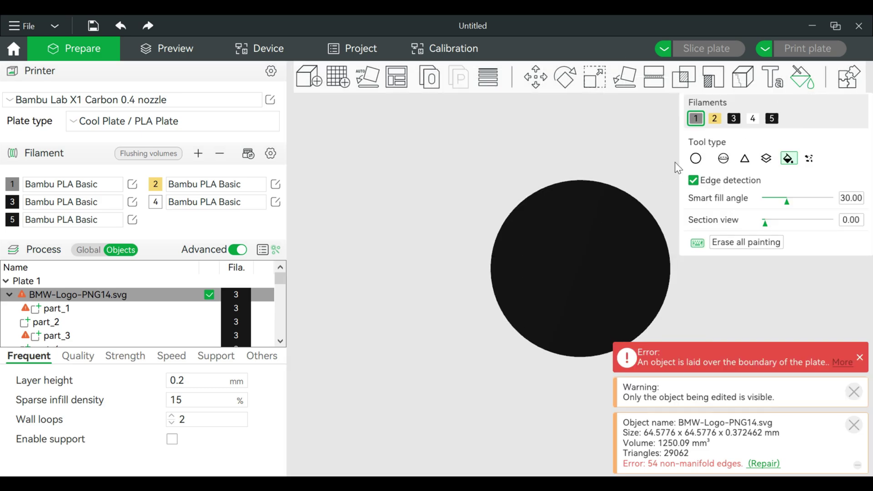
left_click(751, 118)
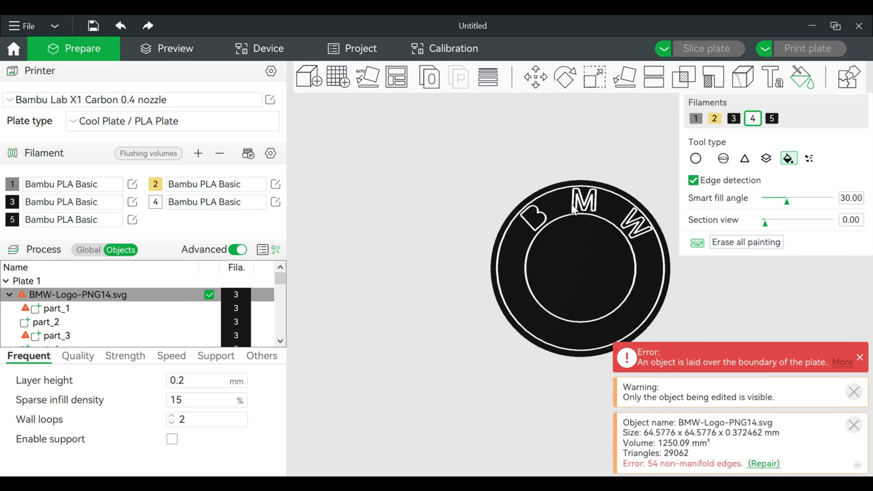
left_click(535, 230)
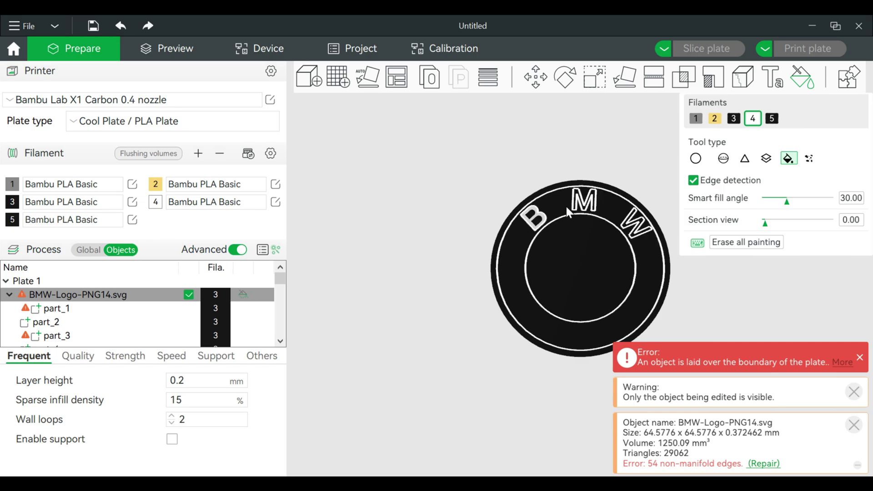
left_click(575, 207)
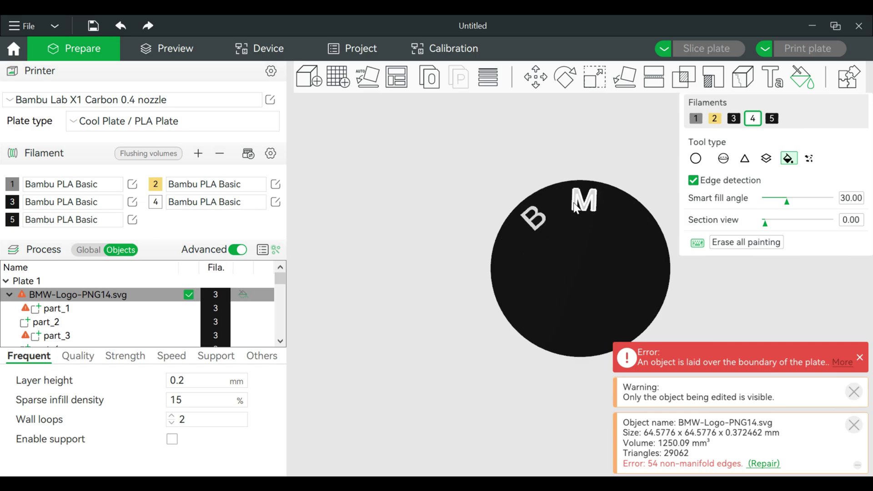
left_click(625, 231)
left_click(557, 248)
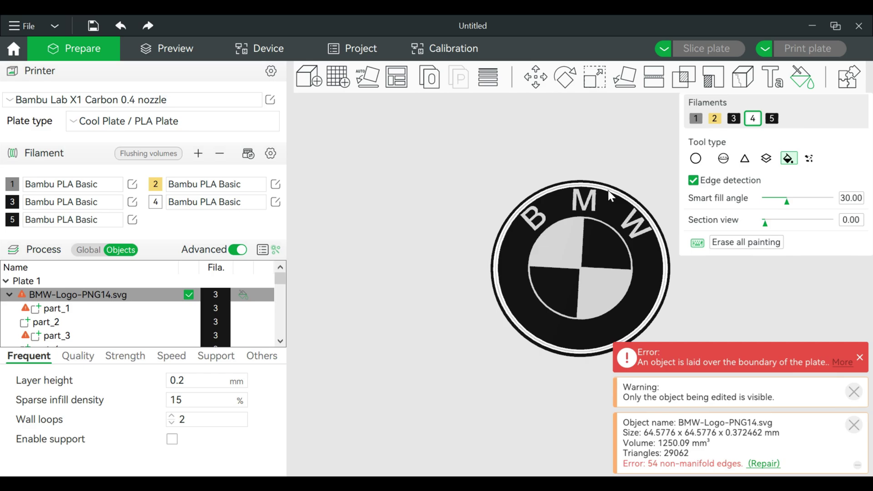
scroll(591, 96, "up", 5)
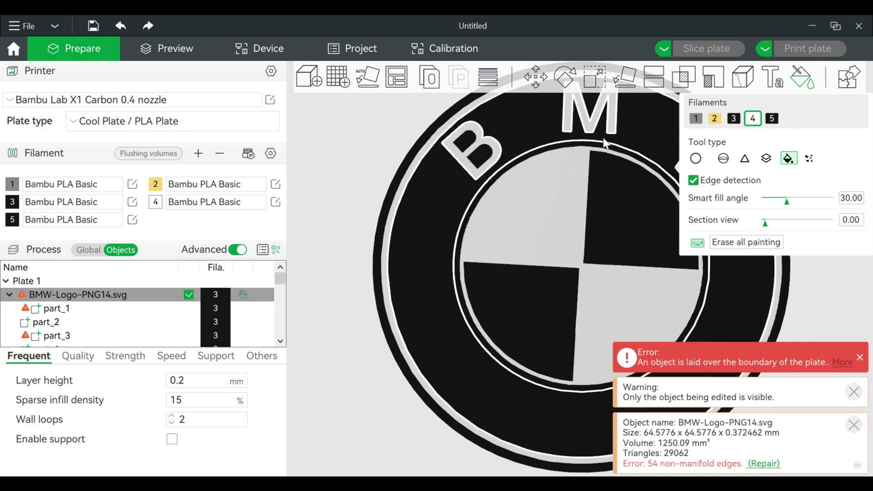
scroll(604, 141, "down", 5)
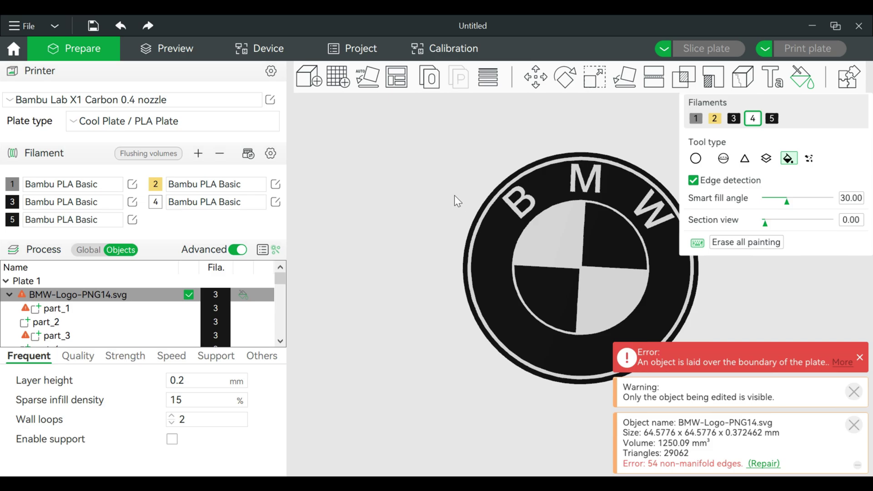
scroll(446, 196, "down", 3)
scroll(445, 192, "up", 3)
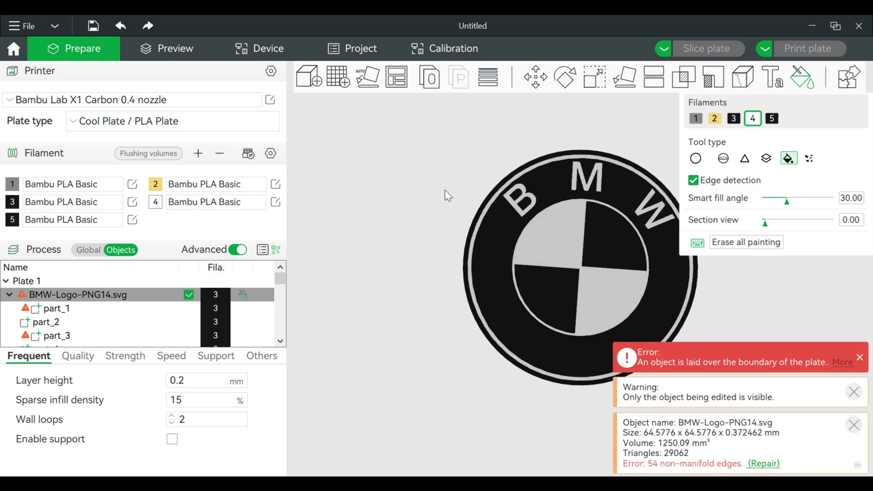
scroll(445, 186, "up", 2)
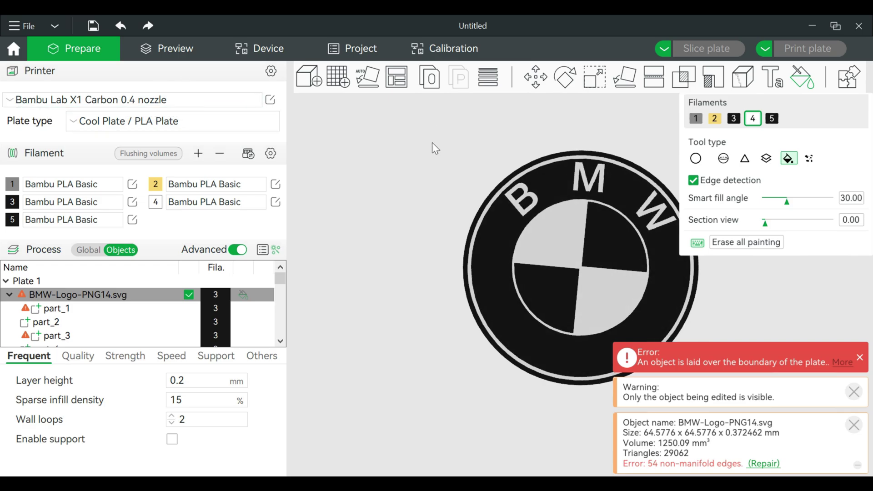
Close Color painting and change Lid.stl to filament 3
left_click(800, 78)
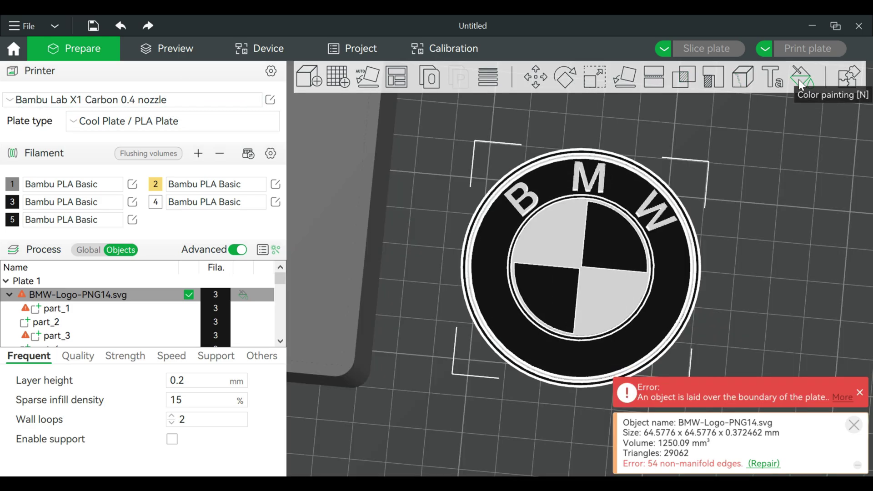
scroll(739, 154, "down", 4)
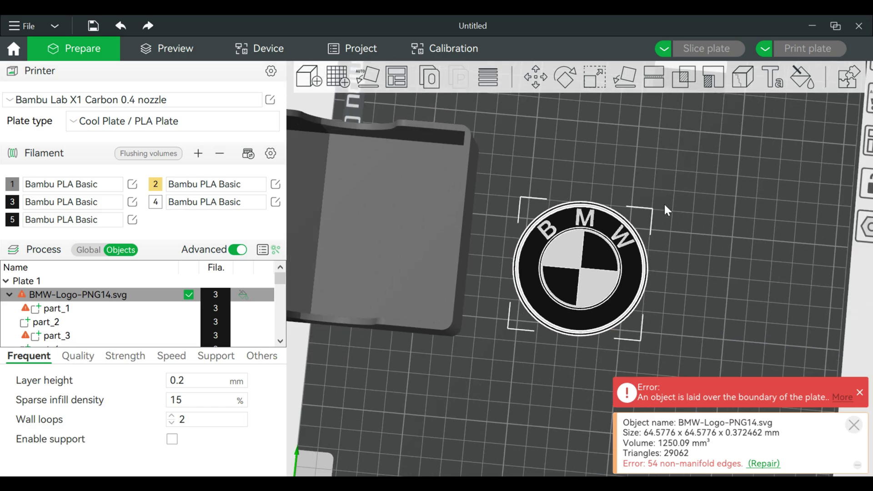
mouse_move(698, 202)
left_mouse_down()
mouse_move(688, 189)
mouse_move(693, 205)
left_mouse_up()
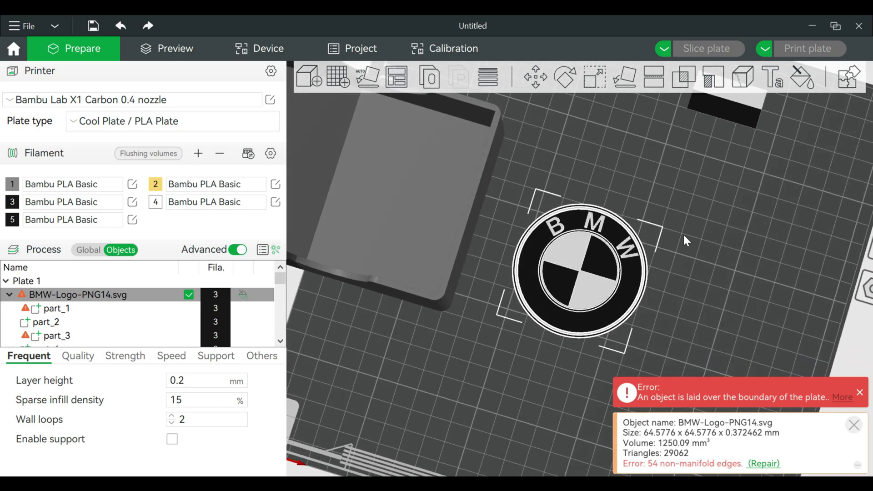
mouse_move(721, 262)
left_mouse_down()
mouse_move(730, 236)
mouse_move(735, 244)
mouse_move(728, 247)
mouse_move(717, 221)
mouse_move(718, 190)
mouse_move(720, 246)
left_mouse_up()
right_click(377, 220)
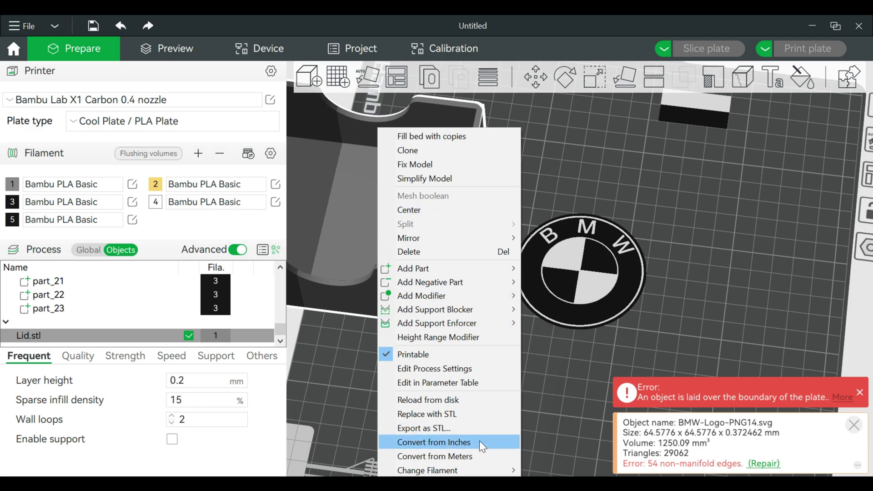
mouse_move(495, 470)
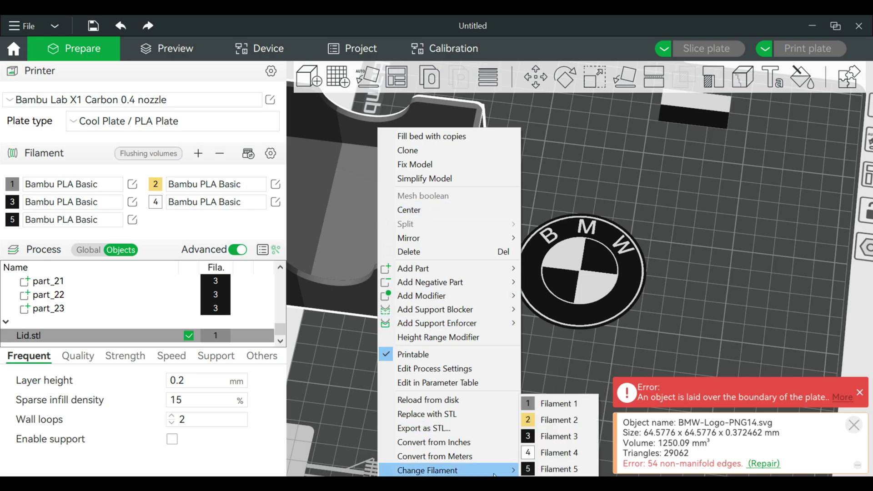
left_click(550, 437)
left_click_drag(527, 370, 531, 372)
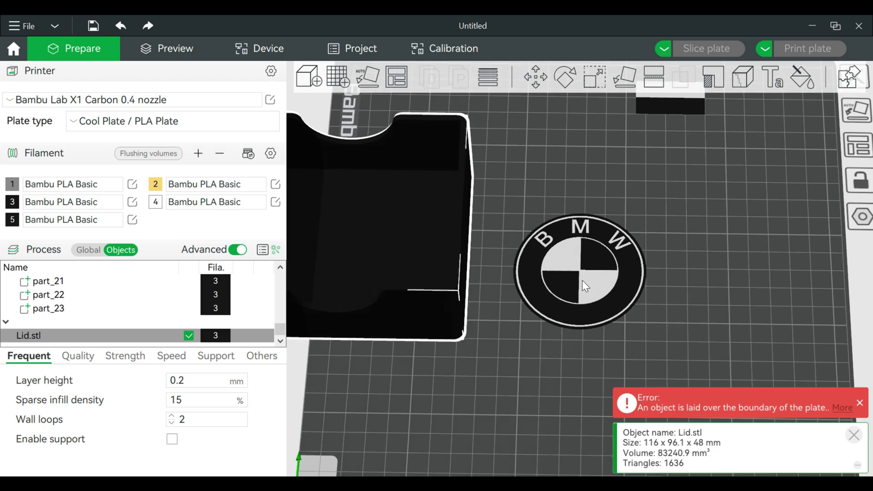
Lay the BMW logo disc with its painted face down on the plate
left_click(594, 253)
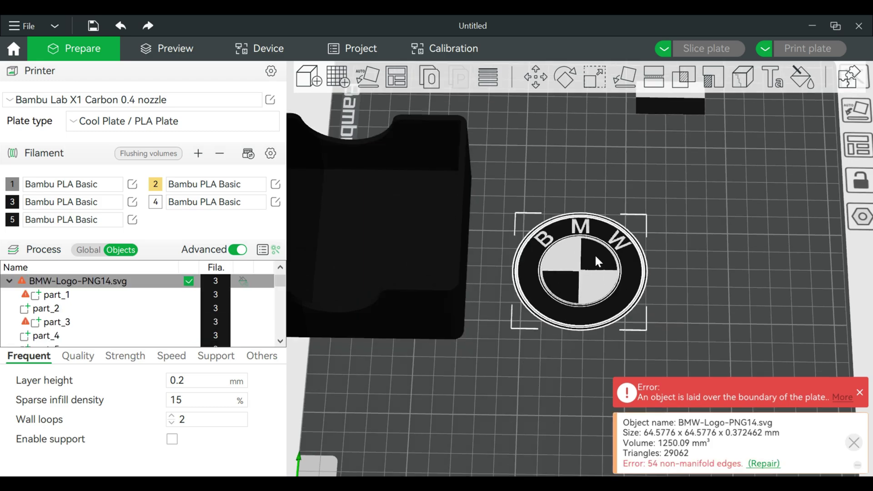
left_click(630, 75)
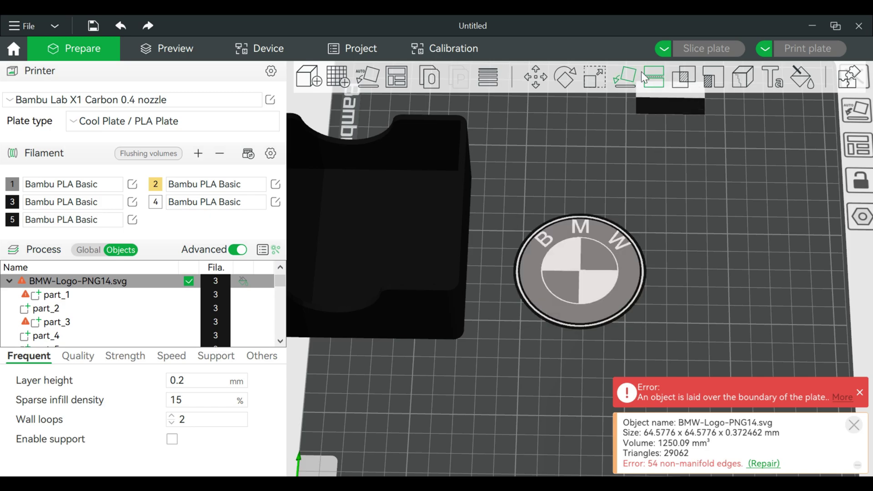
left_click(592, 261)
left_click(681, 242)
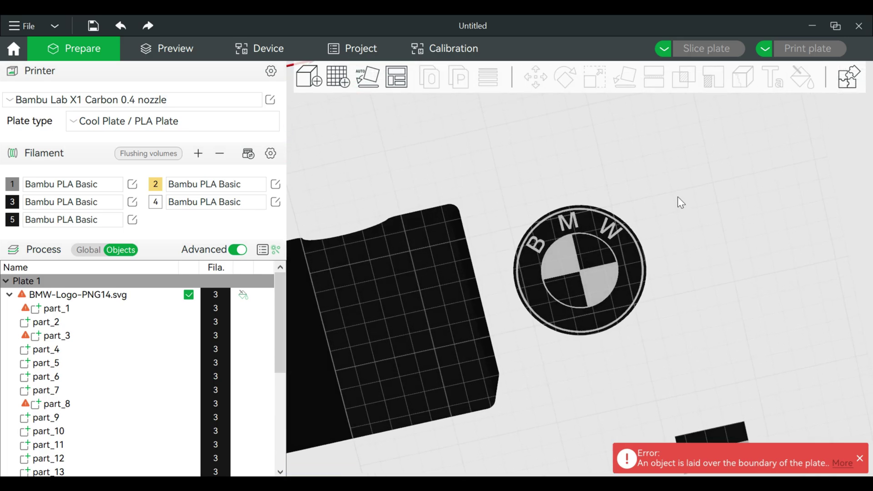
left_click_drag(679, 198, 686, 269)
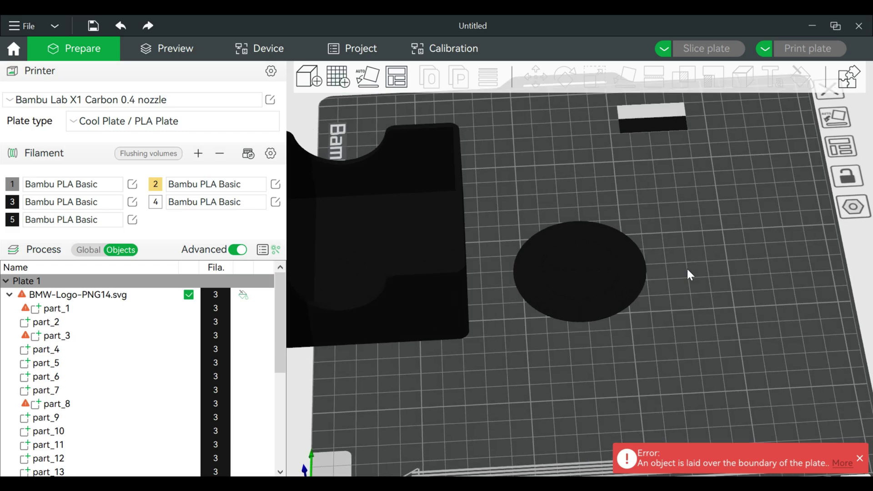
Center Lid.stl on the plate to clear the boundary error
right_click(594, 272)
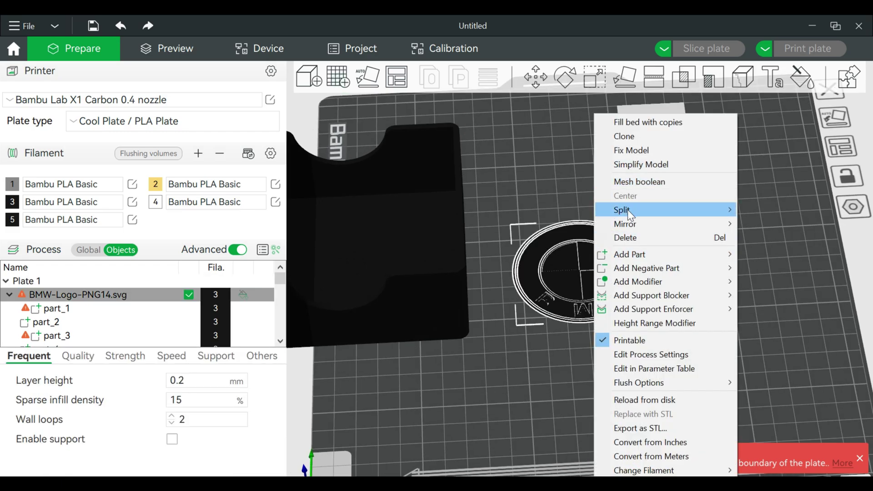
left_click(486, 162)
right_click(395, 239)
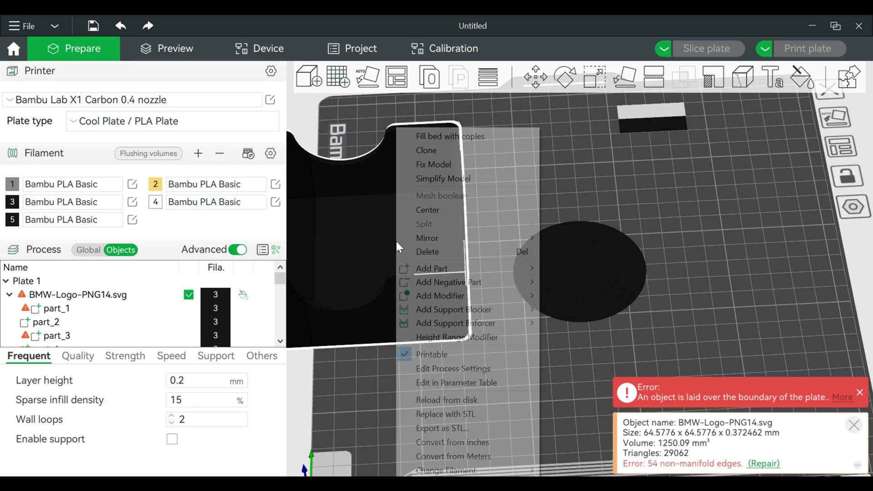
left_click(444, 208)
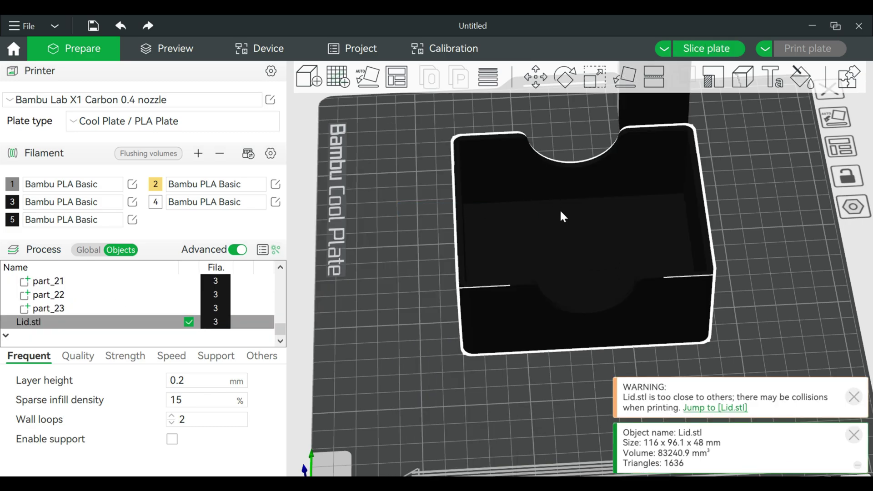
left_click_drag(743, 263, 741, 198)
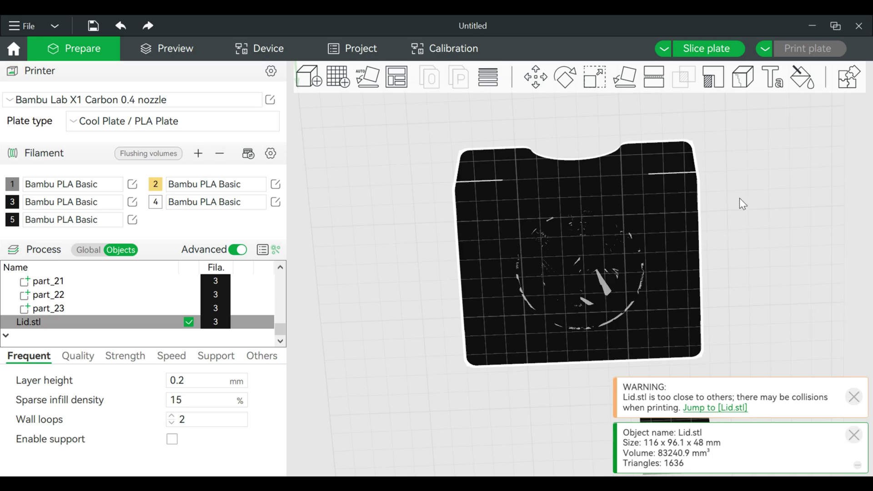
Reset to the default view and select both the lid and the BMW logo
left_click(768, 193)
left_click(680, 254)
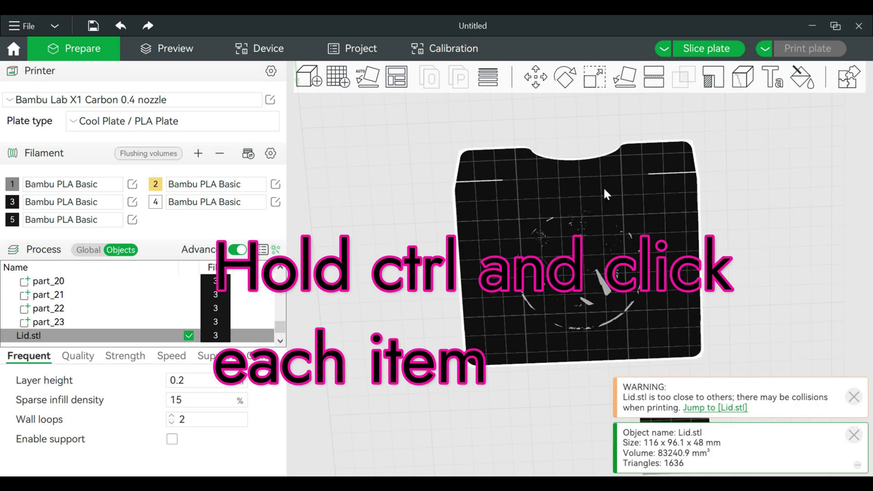
left_click(660, 154, "ctrl")
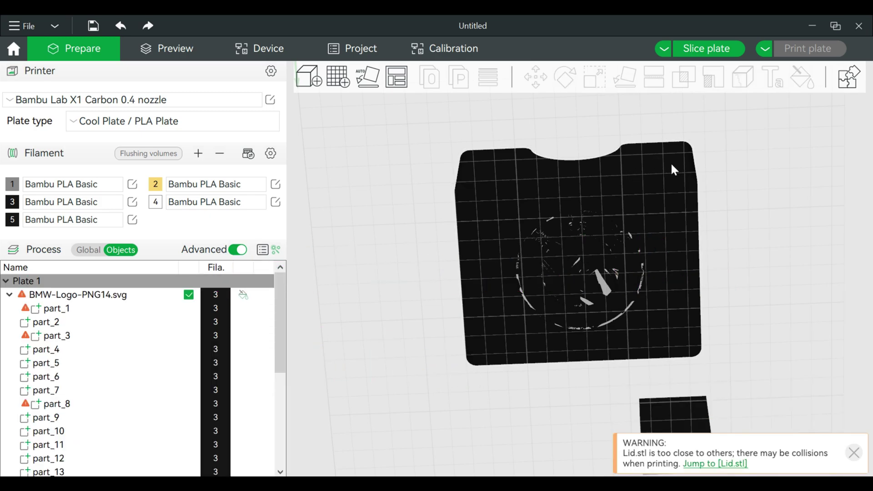
key("0")
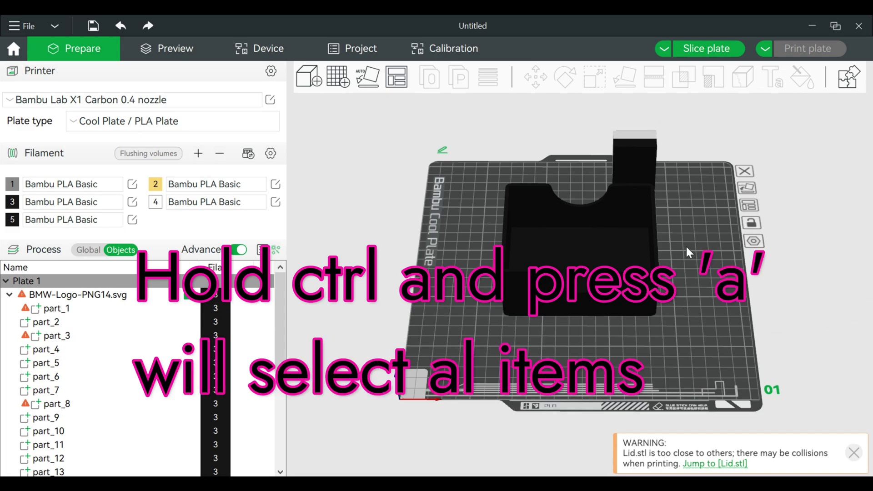
key("ctrl+a")
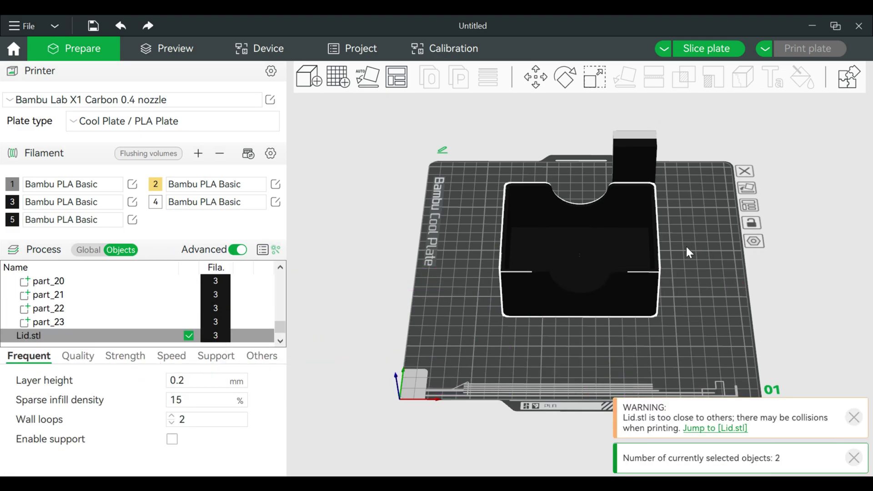
scroll(686, 245, "down", 3)
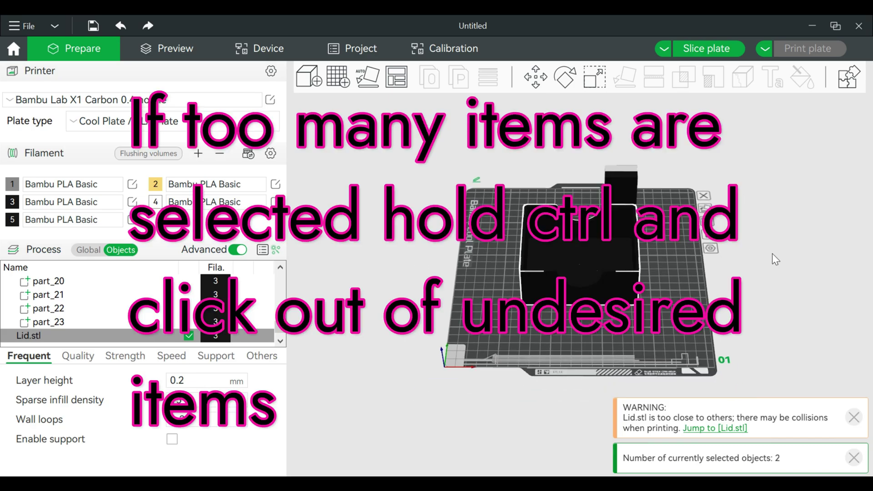
Assemble the BMW logo and lid into one Assembly object
right_click(590, 259)
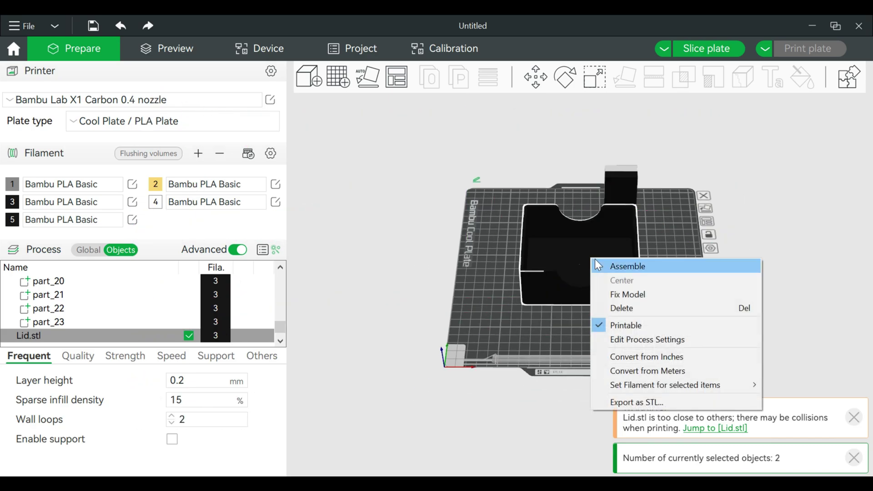
left_click(621, 270)
left_click_drag(661, 271, 629, 241)
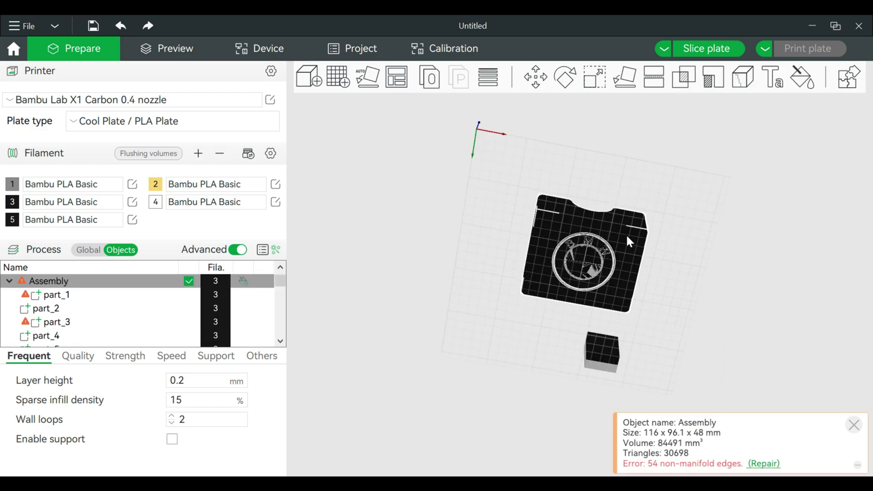
left_click(695, 222)
Move the Assembly up and to the left on the build plate
left_click_drag(695, 222, 580, 250)
scroll(578, 253, "up", 5)
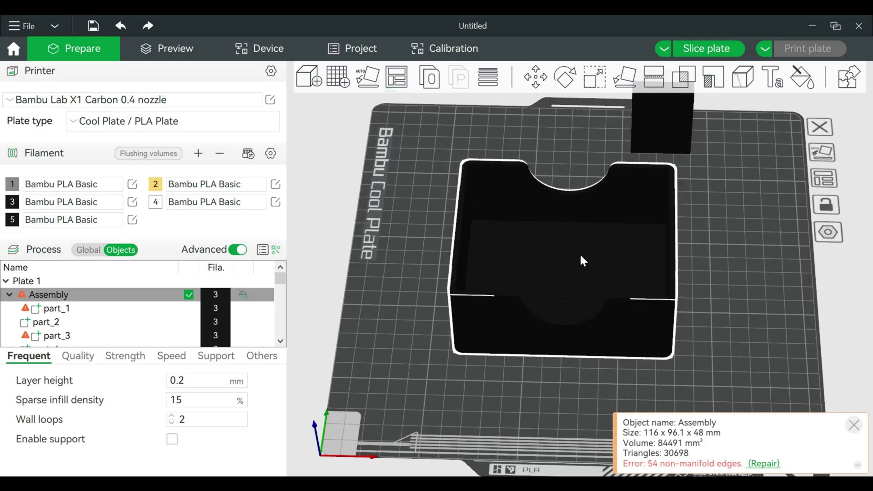
left_click_drag(580, 256, 489, 189)
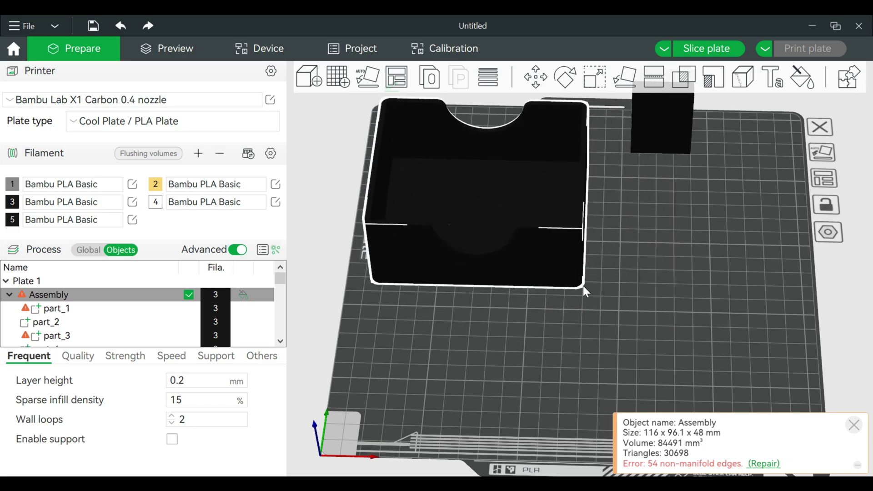
Add a cube primitive and move it lower on the plate, away from the box
right_click(511, 344)
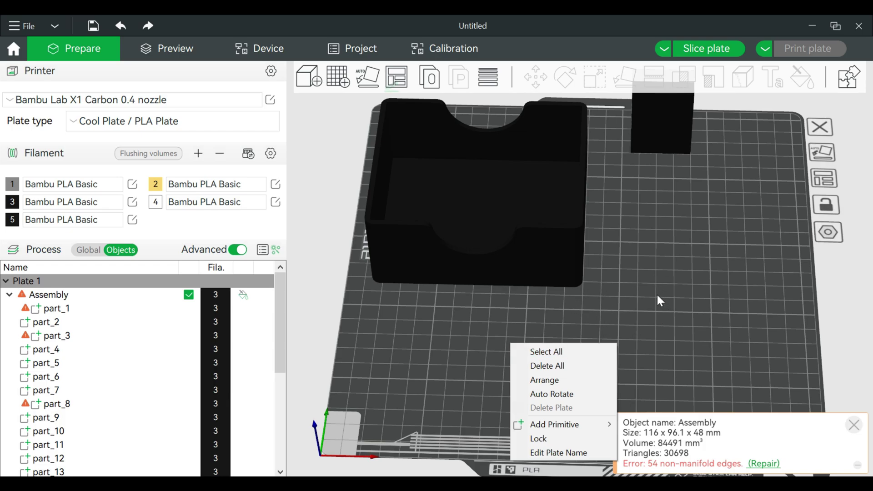
mouse_move(593, 426)
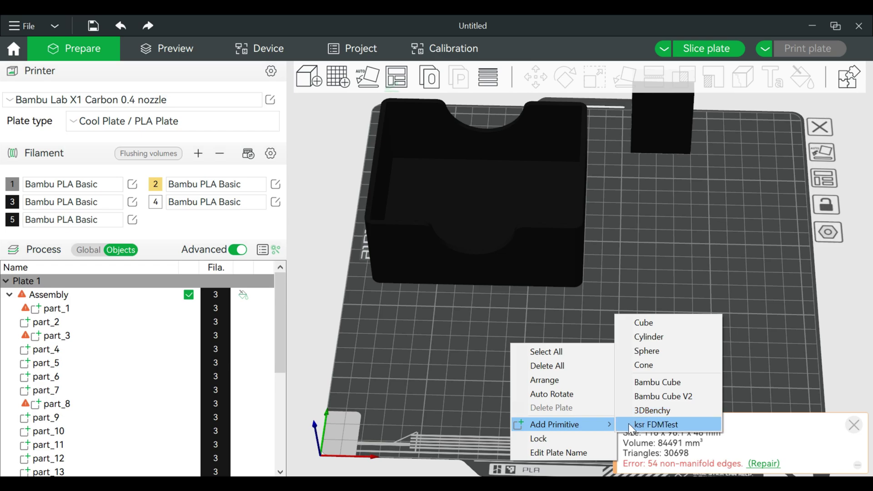
left_click(663, 322)
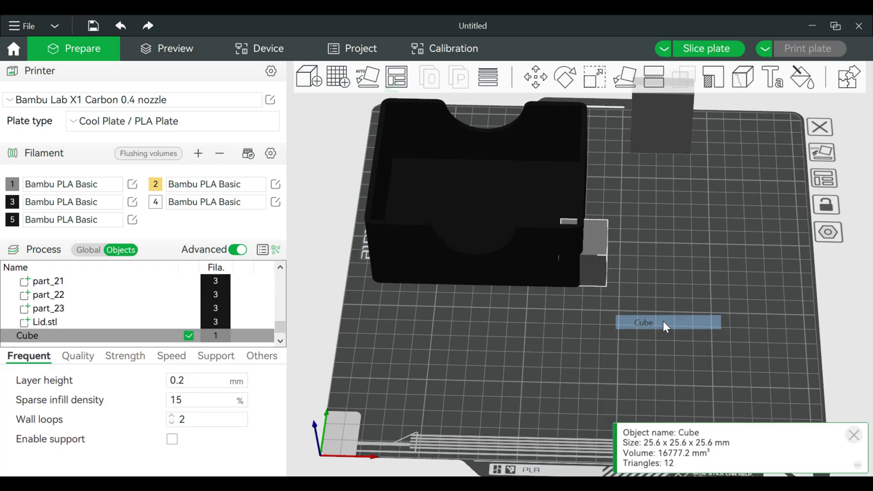
left_click_drag(596, 271, 567, 327)
right_click(557, 322)
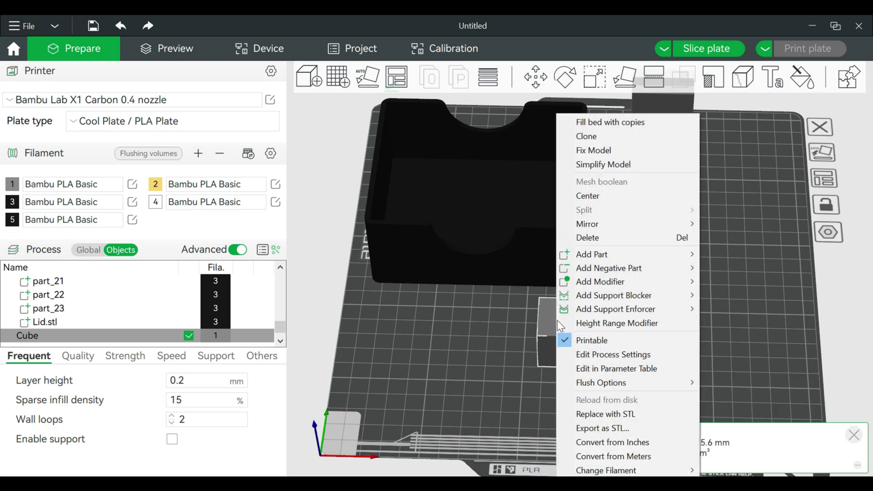
key("Escape")
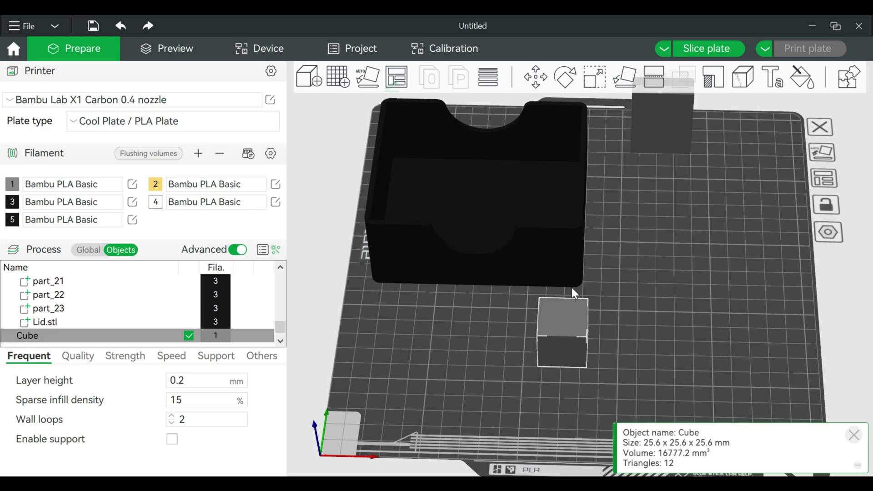
Scale the cube into a flat slab about 139 × 25.6 × 3 mm
left_click(595, 72)
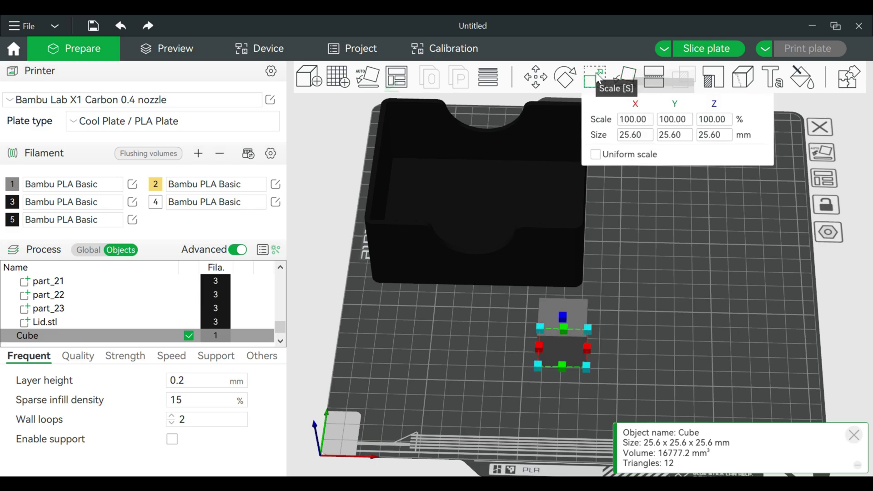
left_click_drag(563, 320, 693, 350)
left_click(722, 326)
scroll(632, 405, "up", 3)
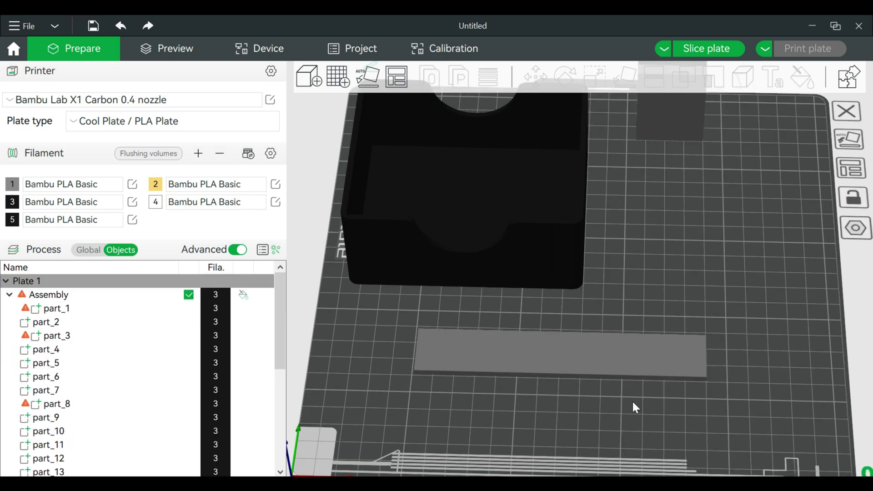
scroll(631, 407, "down", 5)
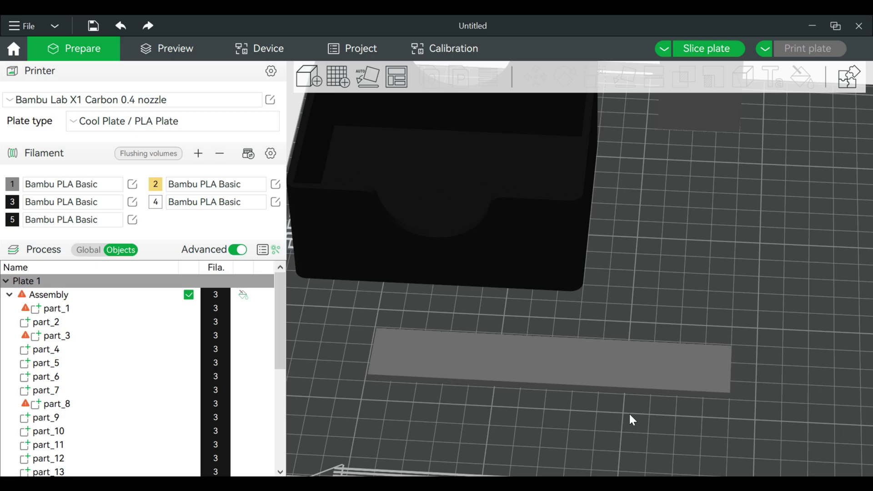
left_click(591, 308)
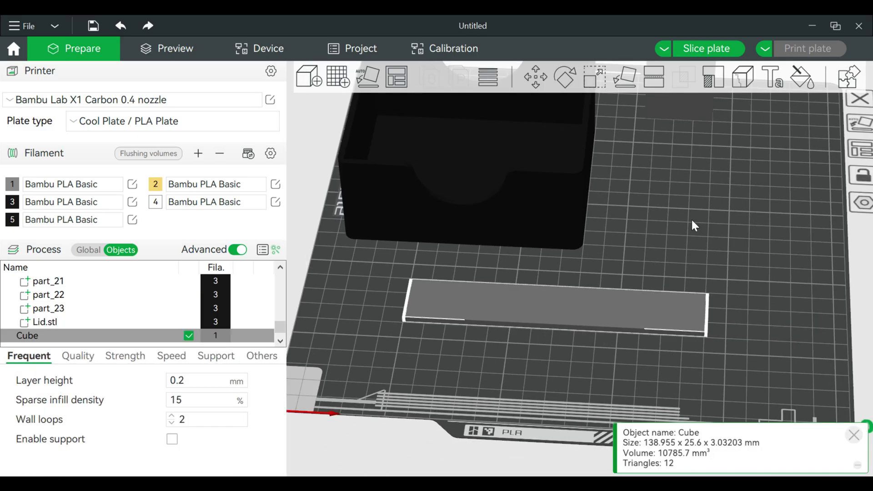
Place the text 'Ashley' onto the slab as a text part
left_click(773, 78)
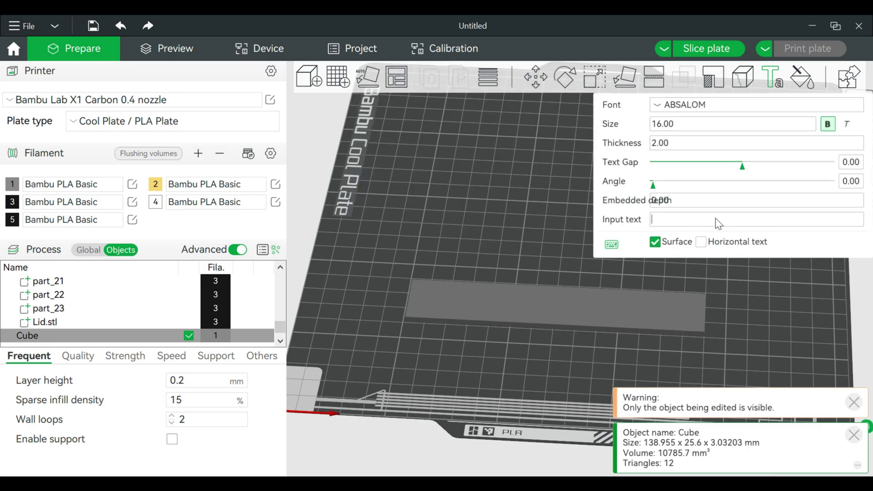
type("Ashley")
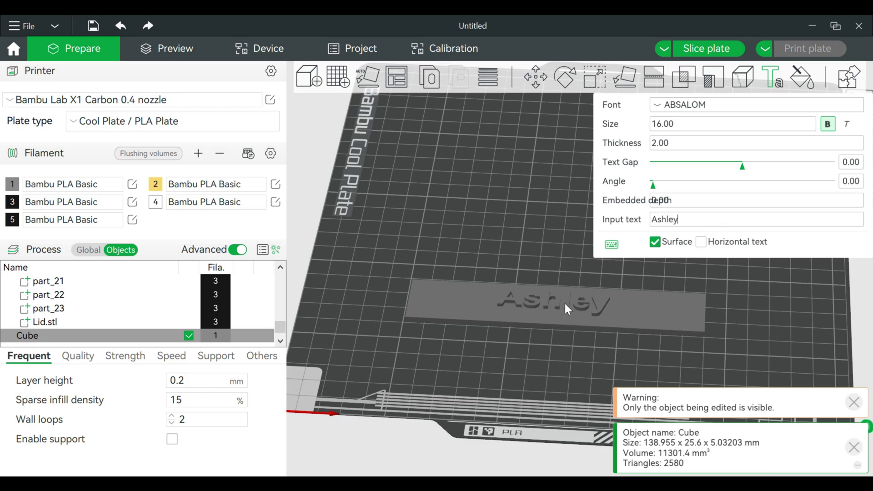
left_click(569, 305)
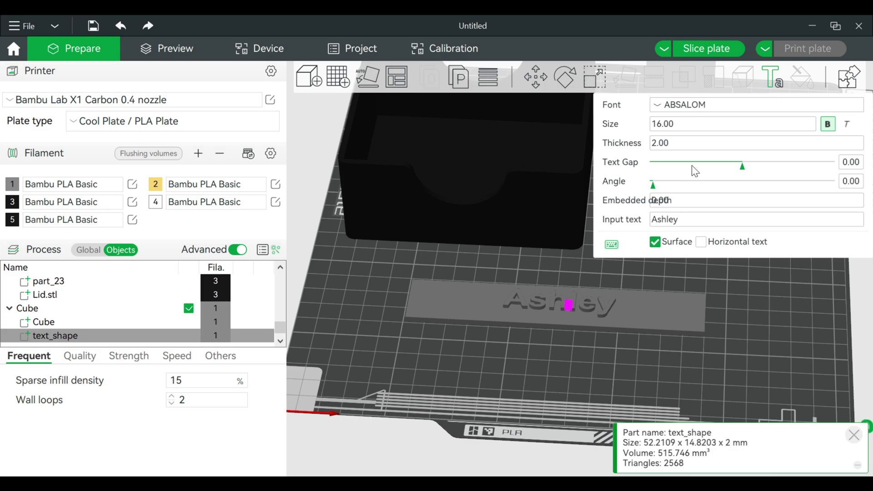
Reduce the Ashley text thickness to 0.10 mm
left_click(688, 143)
key("BackSpace")
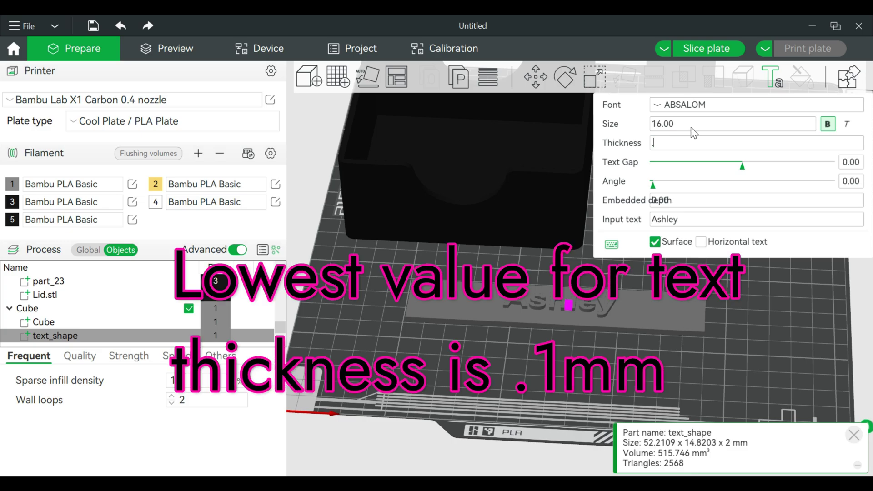
type(".1")
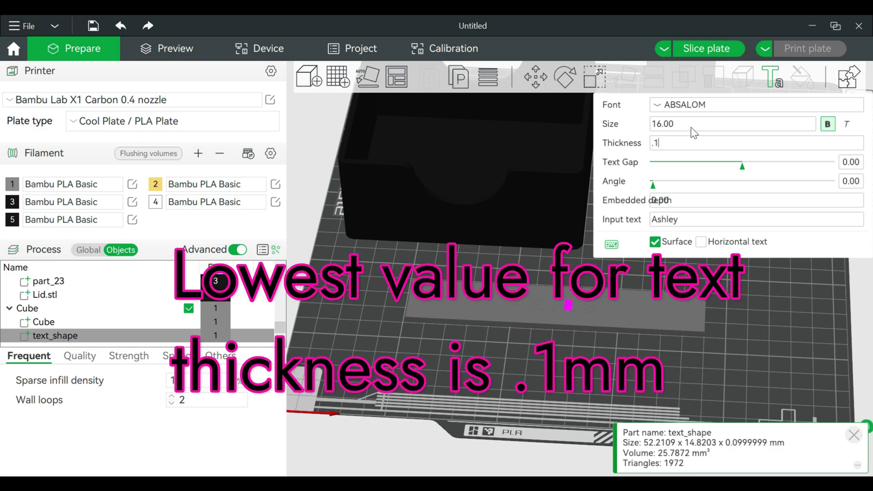
key("Return")
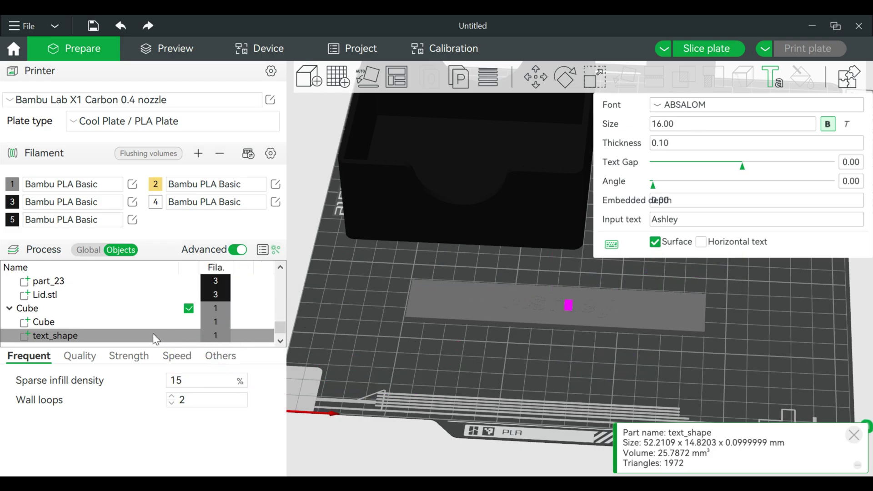
Assign the Ashley text_shape part to filament 4 and close the text panel
right_click(67, 334)
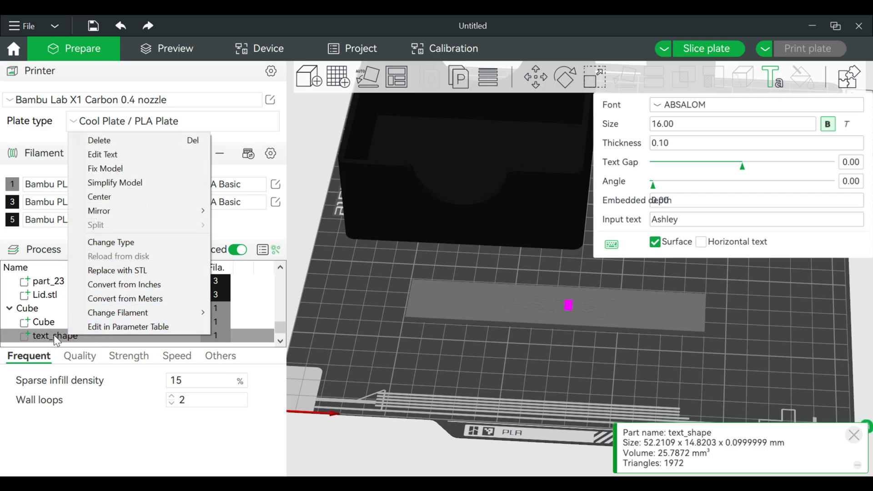
mouse_move(186, 314)
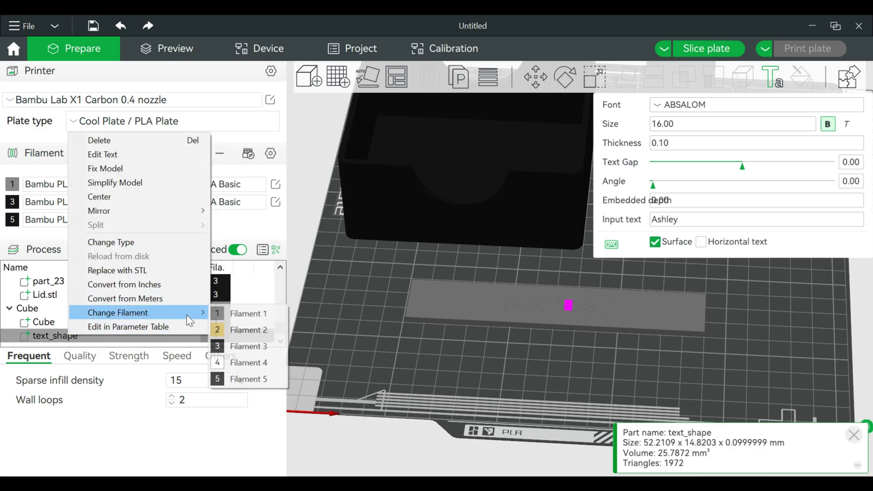
left_click(246, 359)
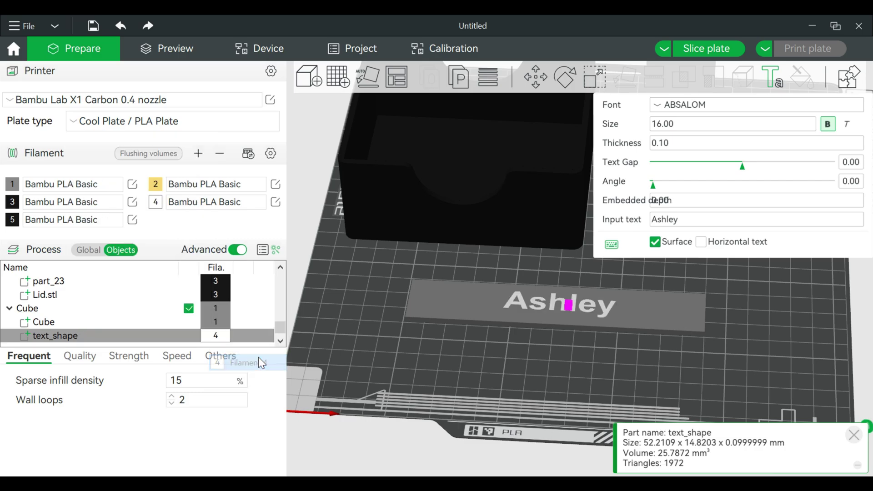
left_click(478, 354)
right_click(445, 305)
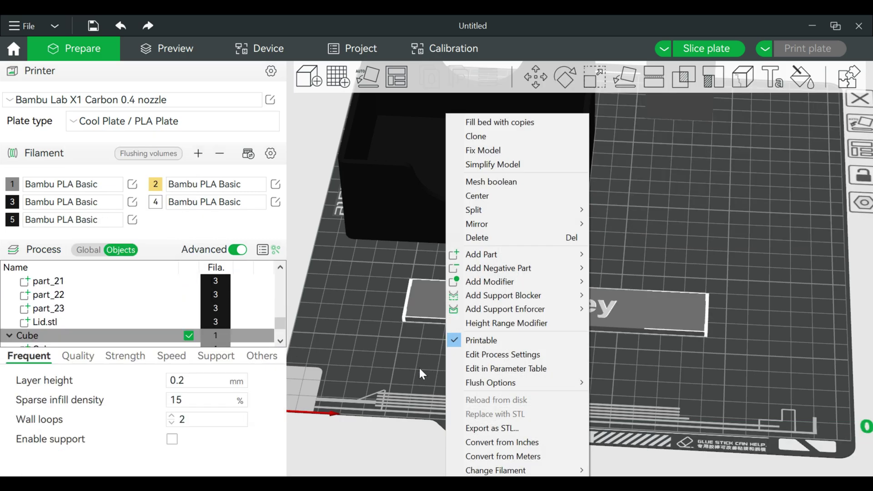
left_click(551, 331)
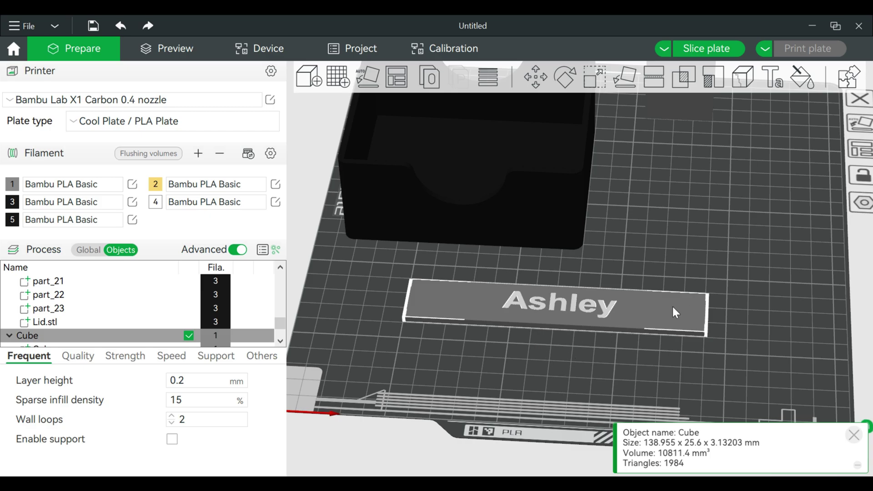
Split the Cube to objects, delete the grey backing slab, and shift the lid right
right_click(458, 313)
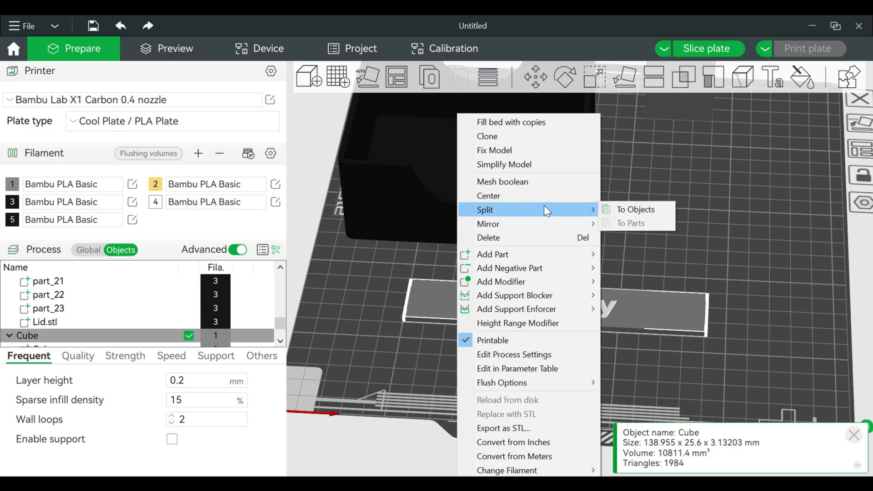
left_click(635, 211)
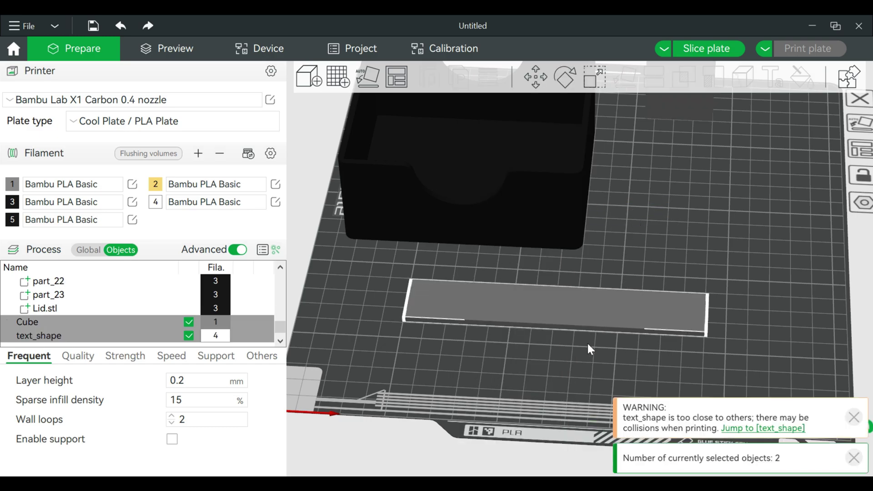
left_click(586, 370)
left_click_drag(650, 326, 622, 350)
scroll(603, 347, "down", 5)
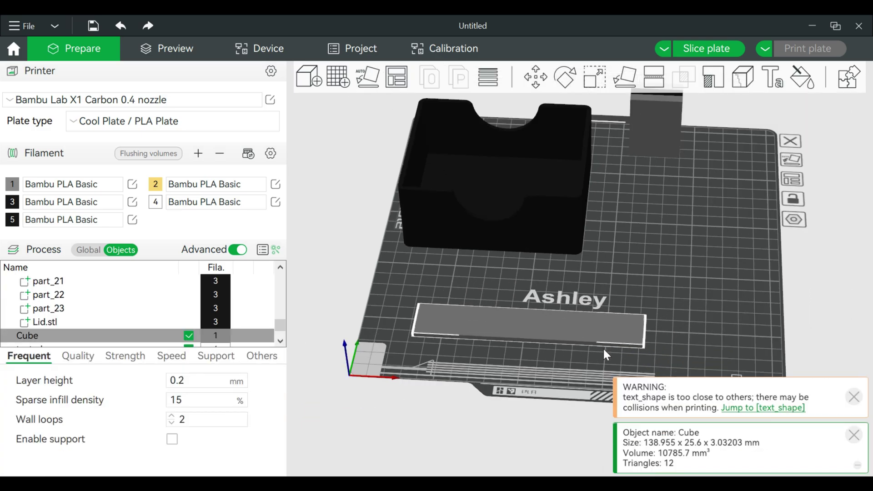
left_click_drag(591, 320, 656, 335)
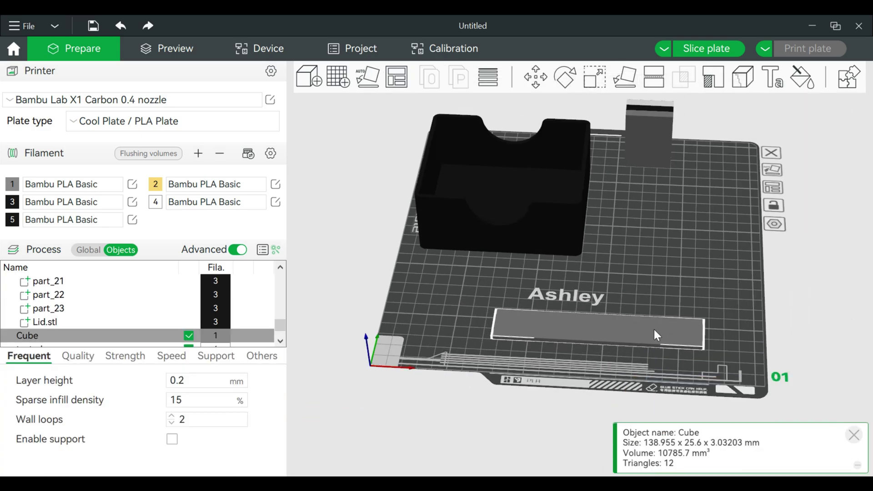
key("Delete")
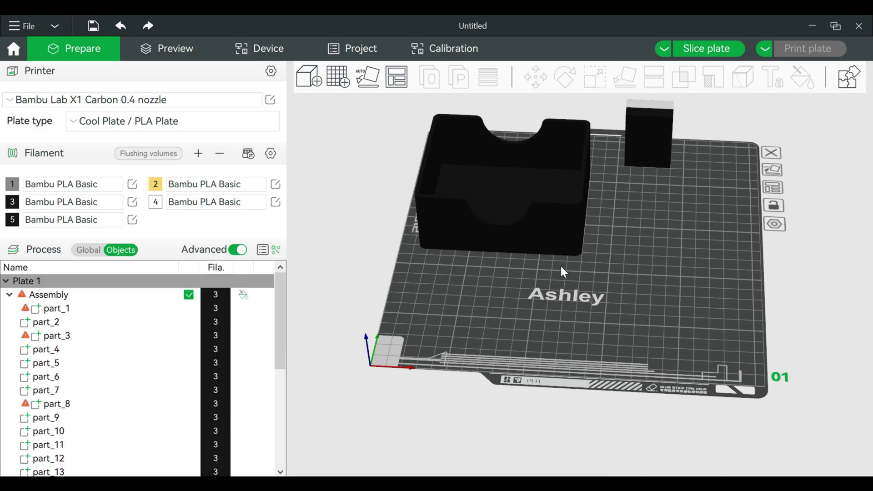
left_click_drag(555, 246, 597, 243)
Center the lid assembly and move the Ashley text in front of it
right_click(598, 244)
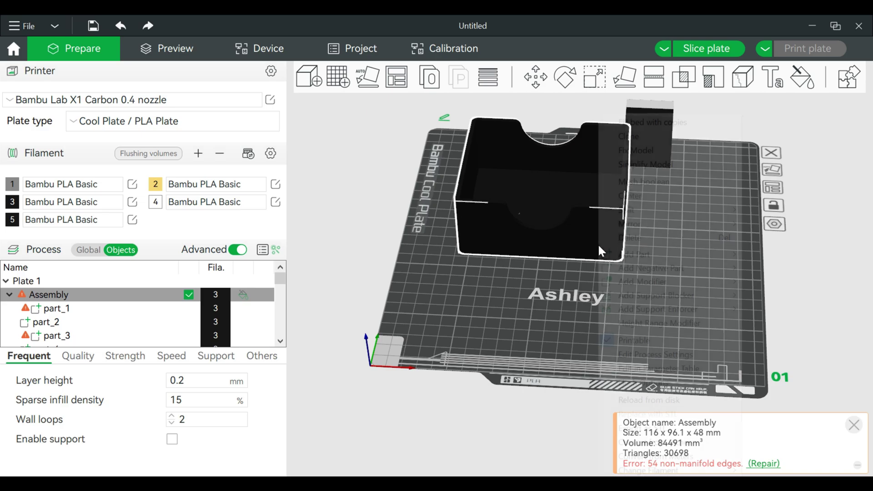
left_click(655, 195)
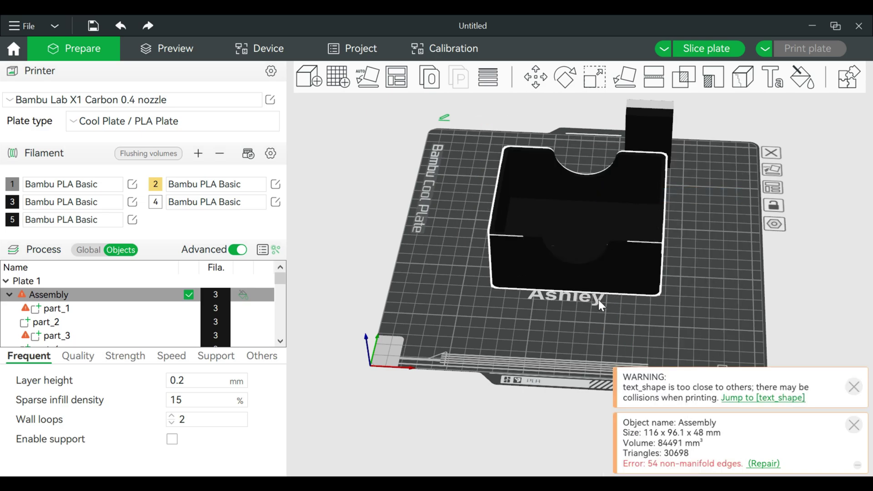
left_click_drag(598, 300, 599, 322)
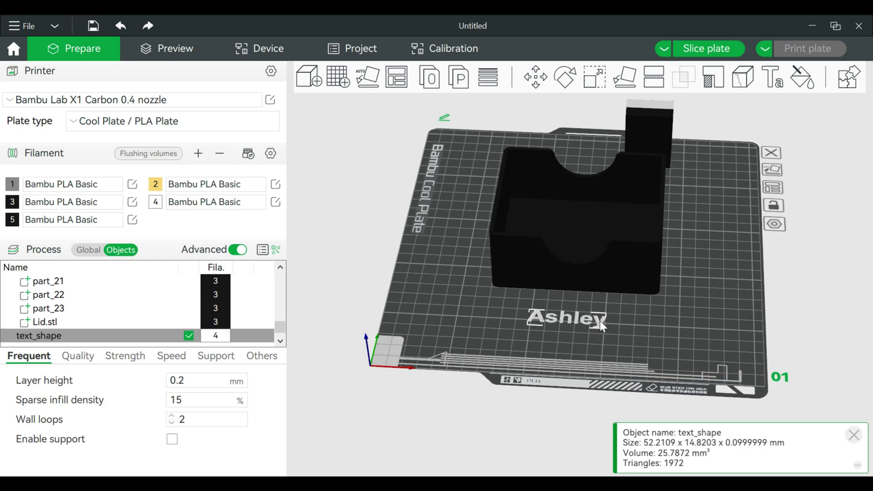
Lay the Ashley text face down and position it above the BMW logo
left_click(623, 79)
left_click(571, 320)
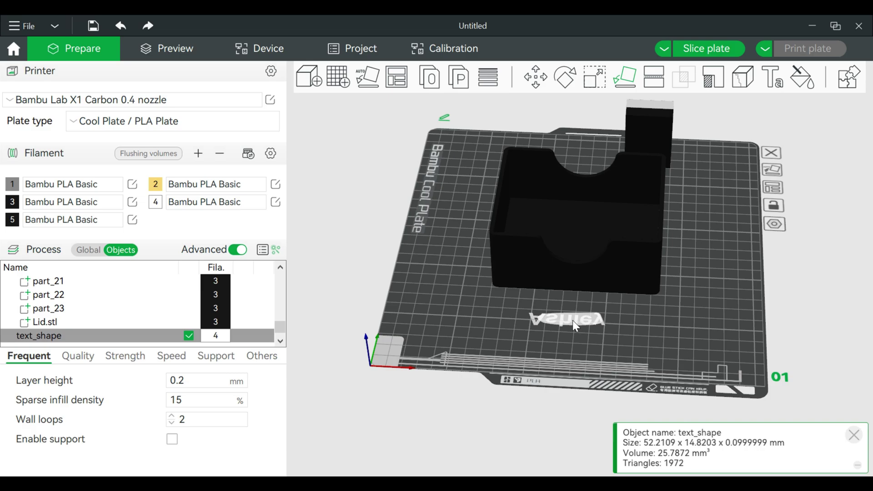
left_click_drag(627, 318, 635, 259)
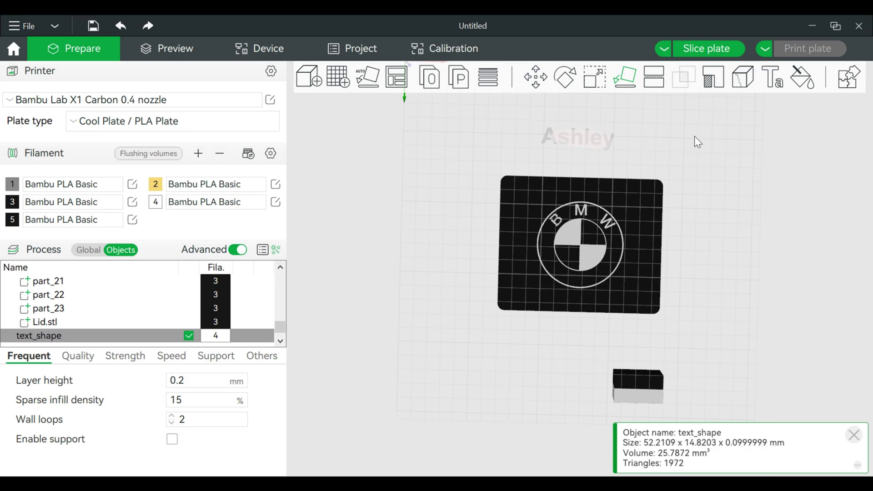
left_click(549, 135)
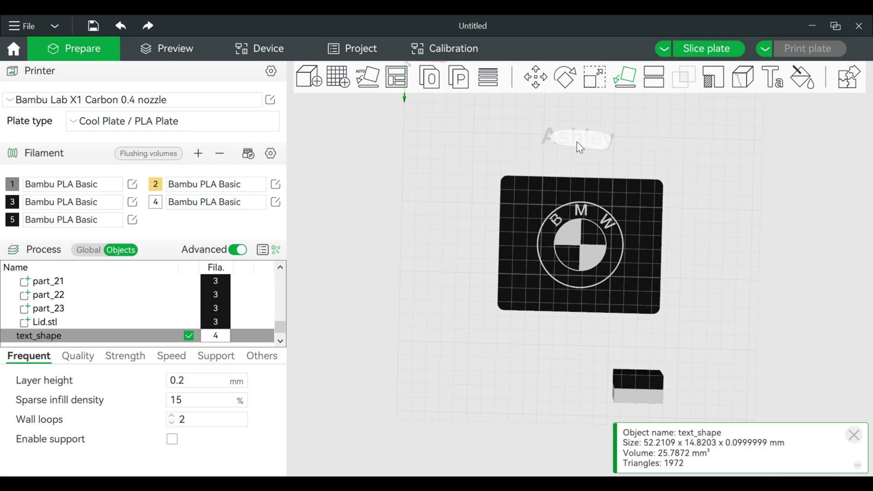
left_click_drag(604, 155, 677, 302)
left_click_drag(575, 370, 590, 293)
key("2")
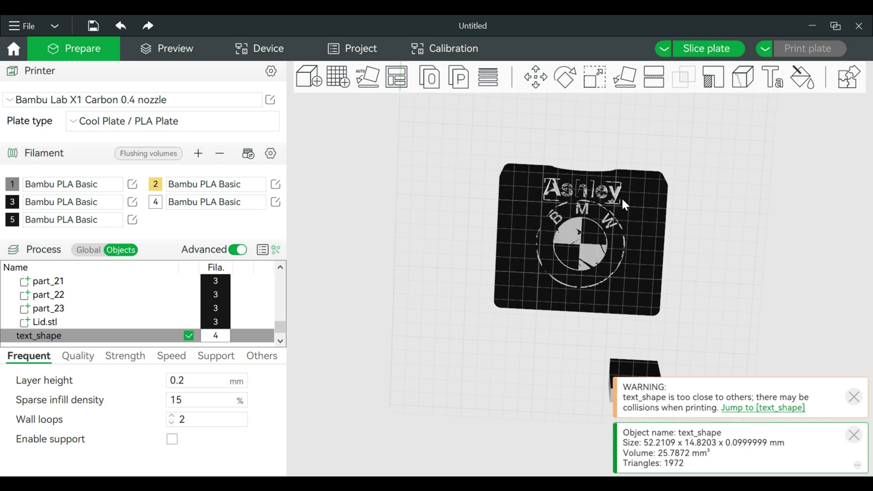
Merge the Ashley text and the lid into one assembly
left_click(656, 223, "ctrl")
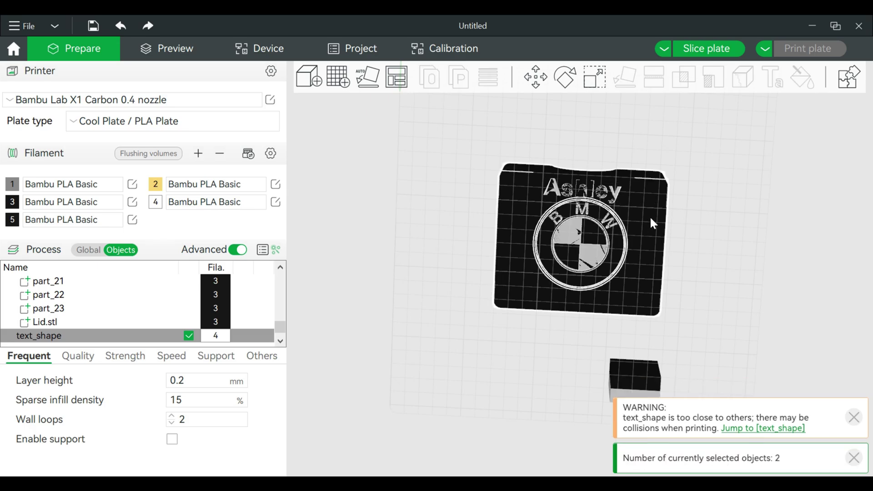
right_click(651, 218)
left_click(688, 225)
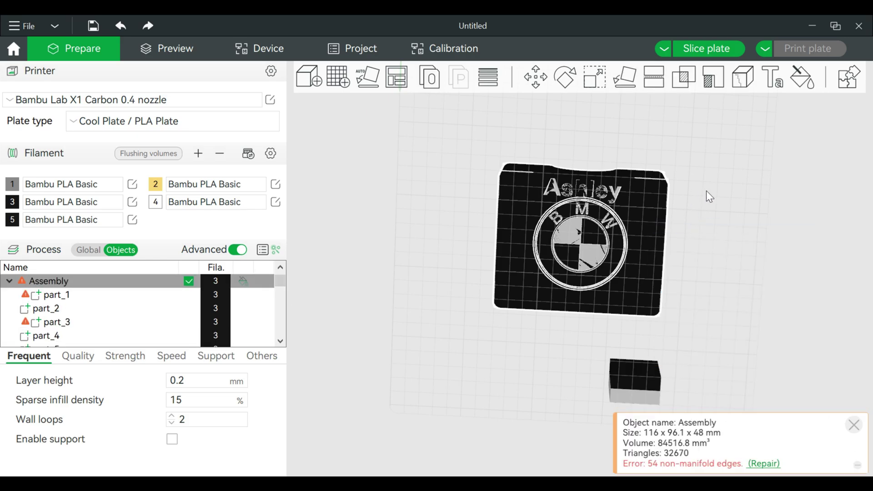
Slice plate 1 and inspect the preview: 1h40m total, 66.53 g of filament
left_click(709, 49)
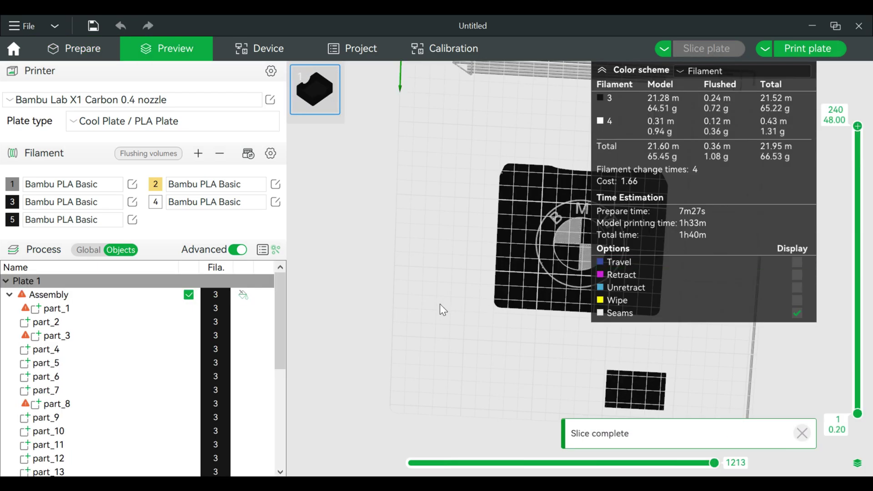
scroll(443, 328, "up", 8)
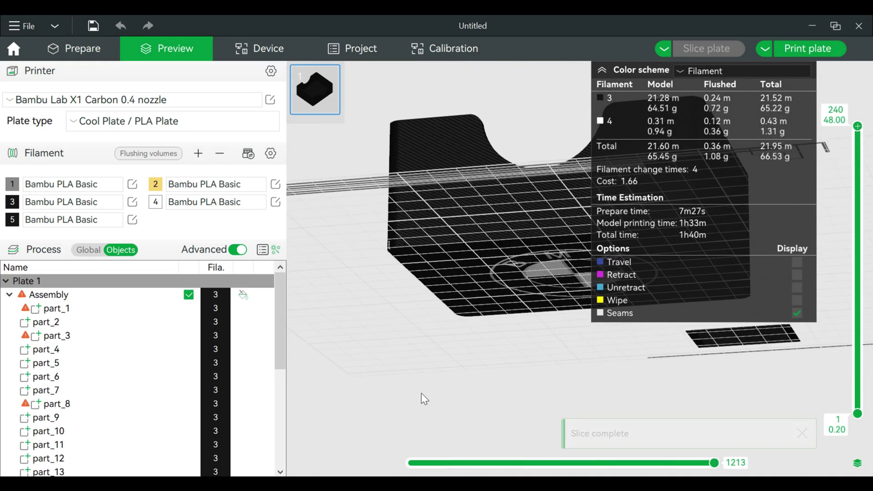
left_click_drag(419, 365, 439, 352)
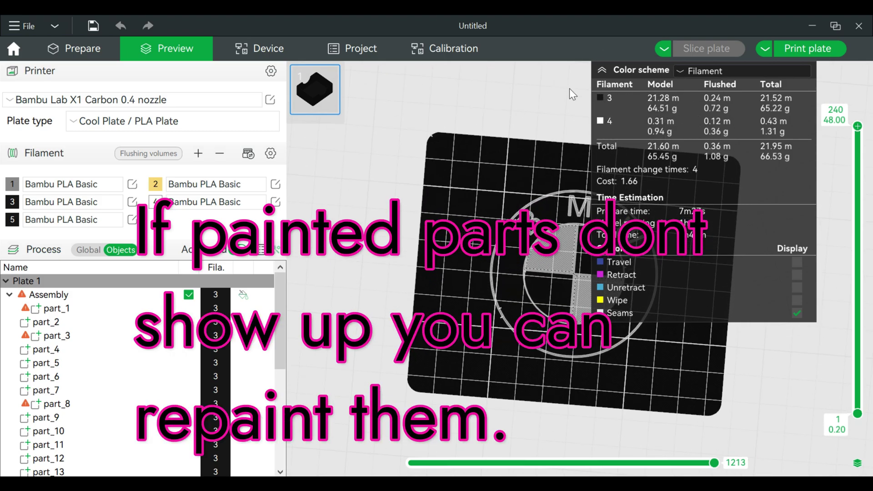
Paint the Ashley letters on the assembly with filament 4, undoing the stray lid-top fill
left_click(85, 50)
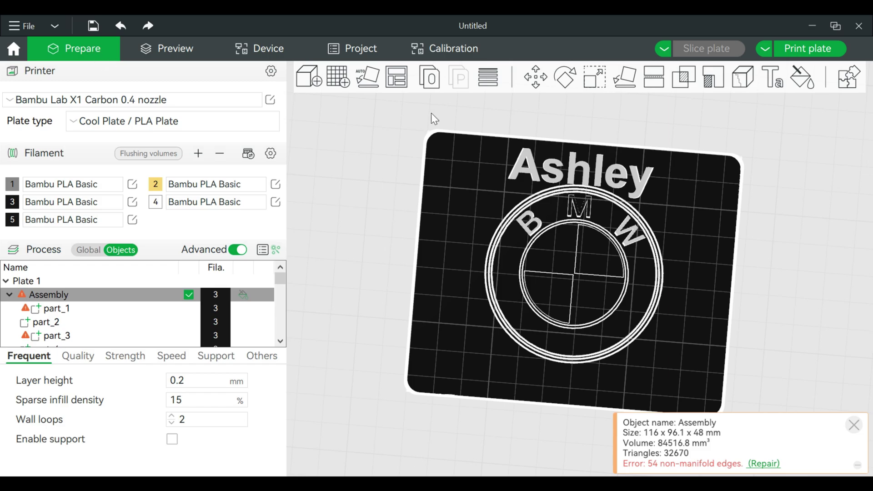
left_click(740, 136)
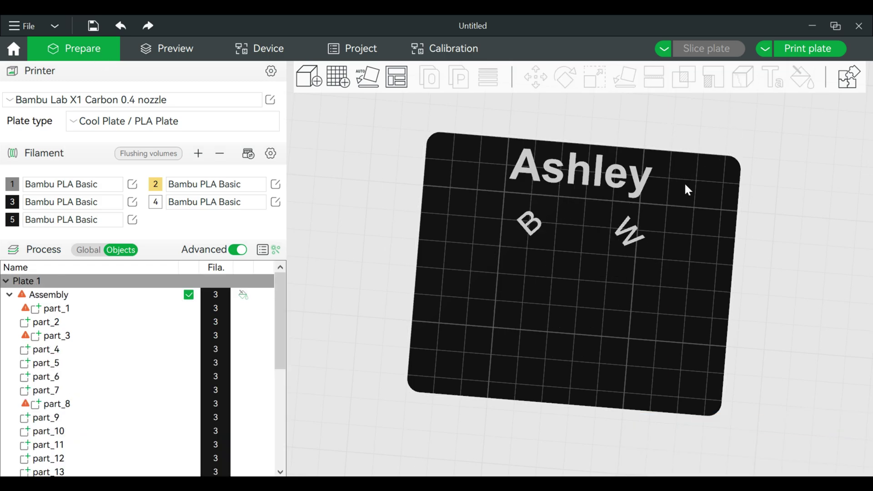
left_click(673, 217)
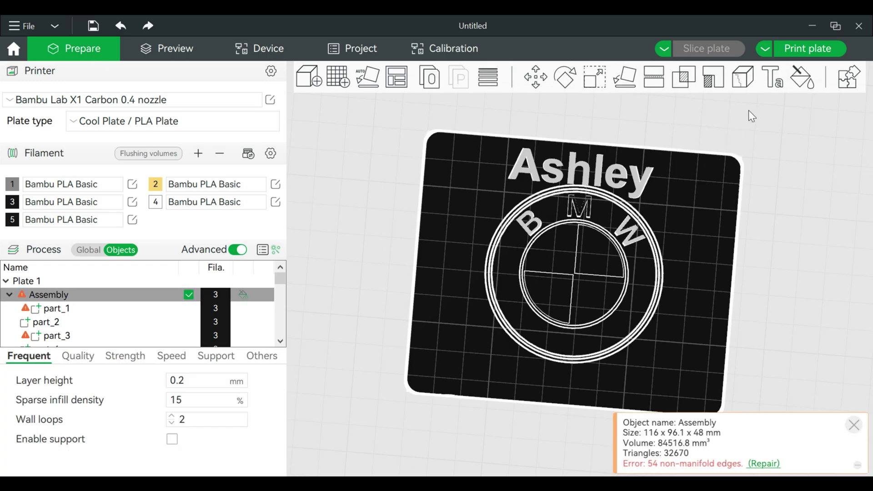
left_click(802, 77)
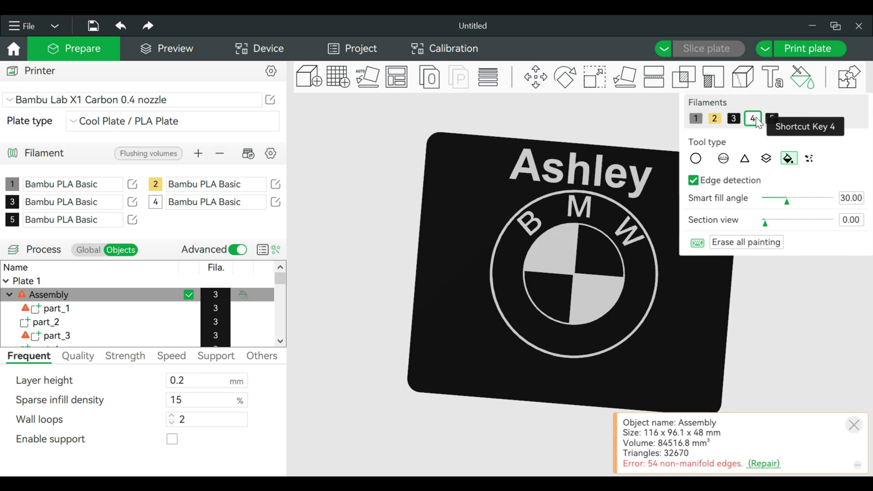
left_click(534, 174)
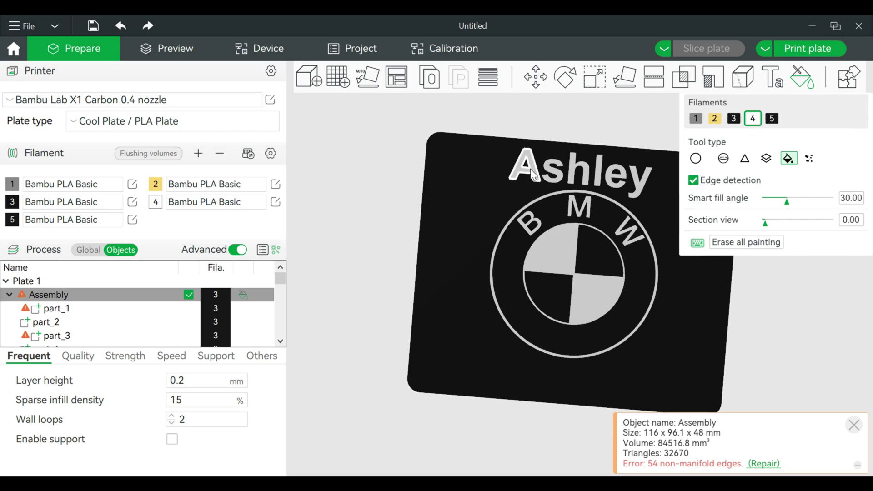
left_click(574, 174)
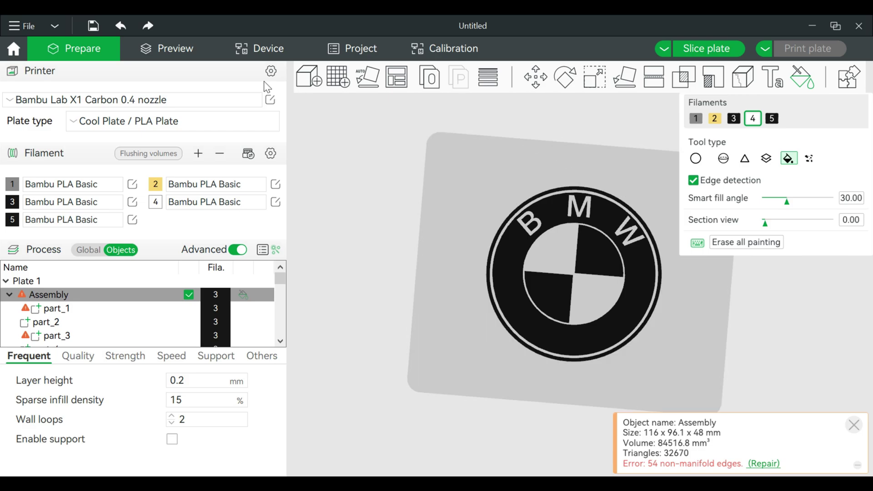
left_click(126, 30)
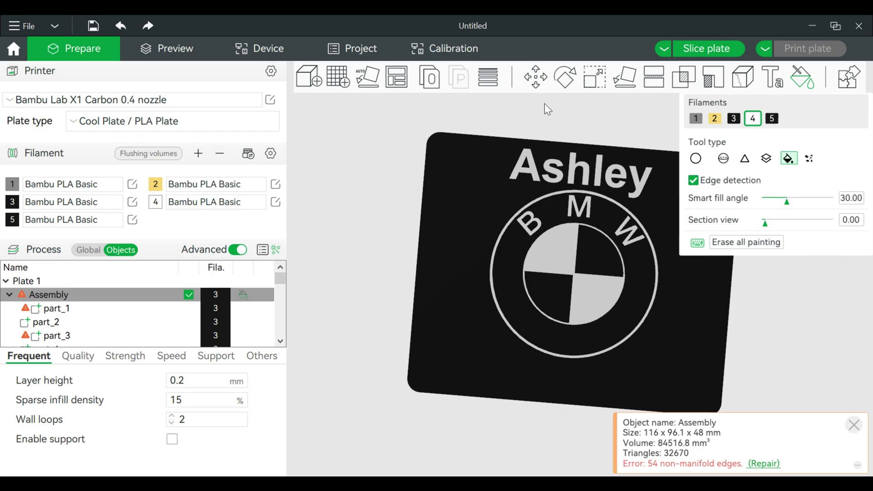
key("Escape")
Re-slice plate 1 and check the white Ashley text and BMW logo
left_click(715, 50)
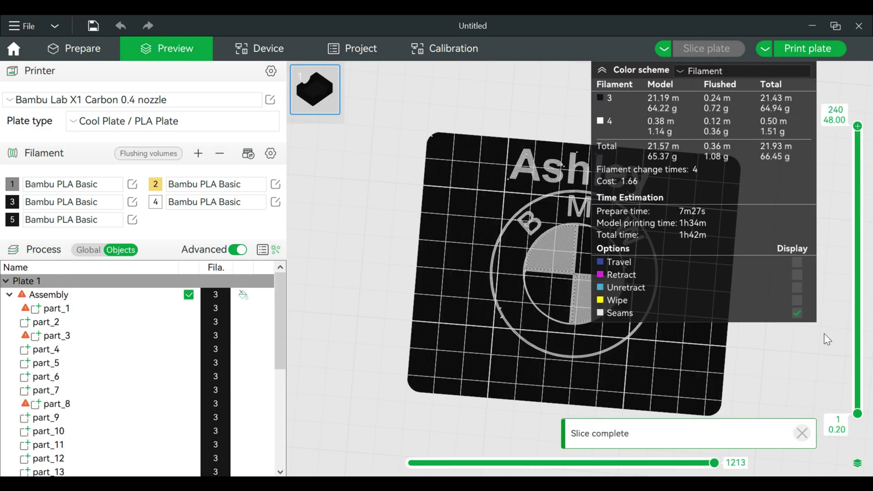
left_click_drag(768, 350, 666, 387)
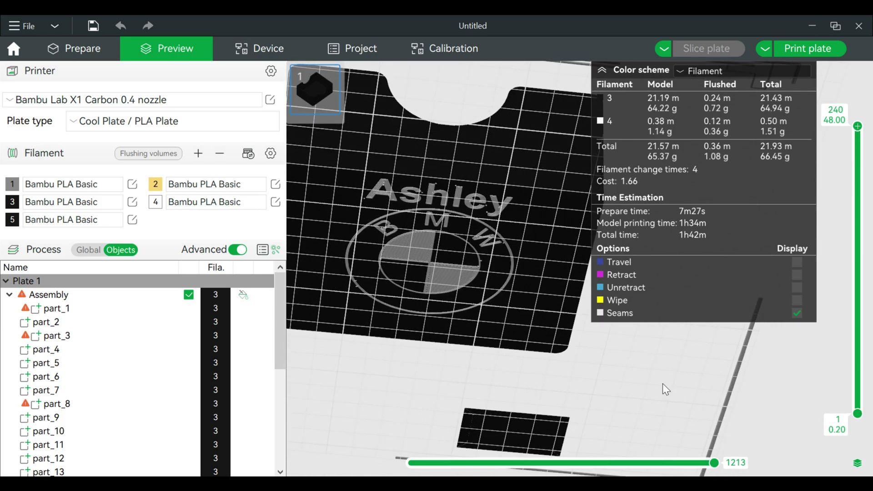